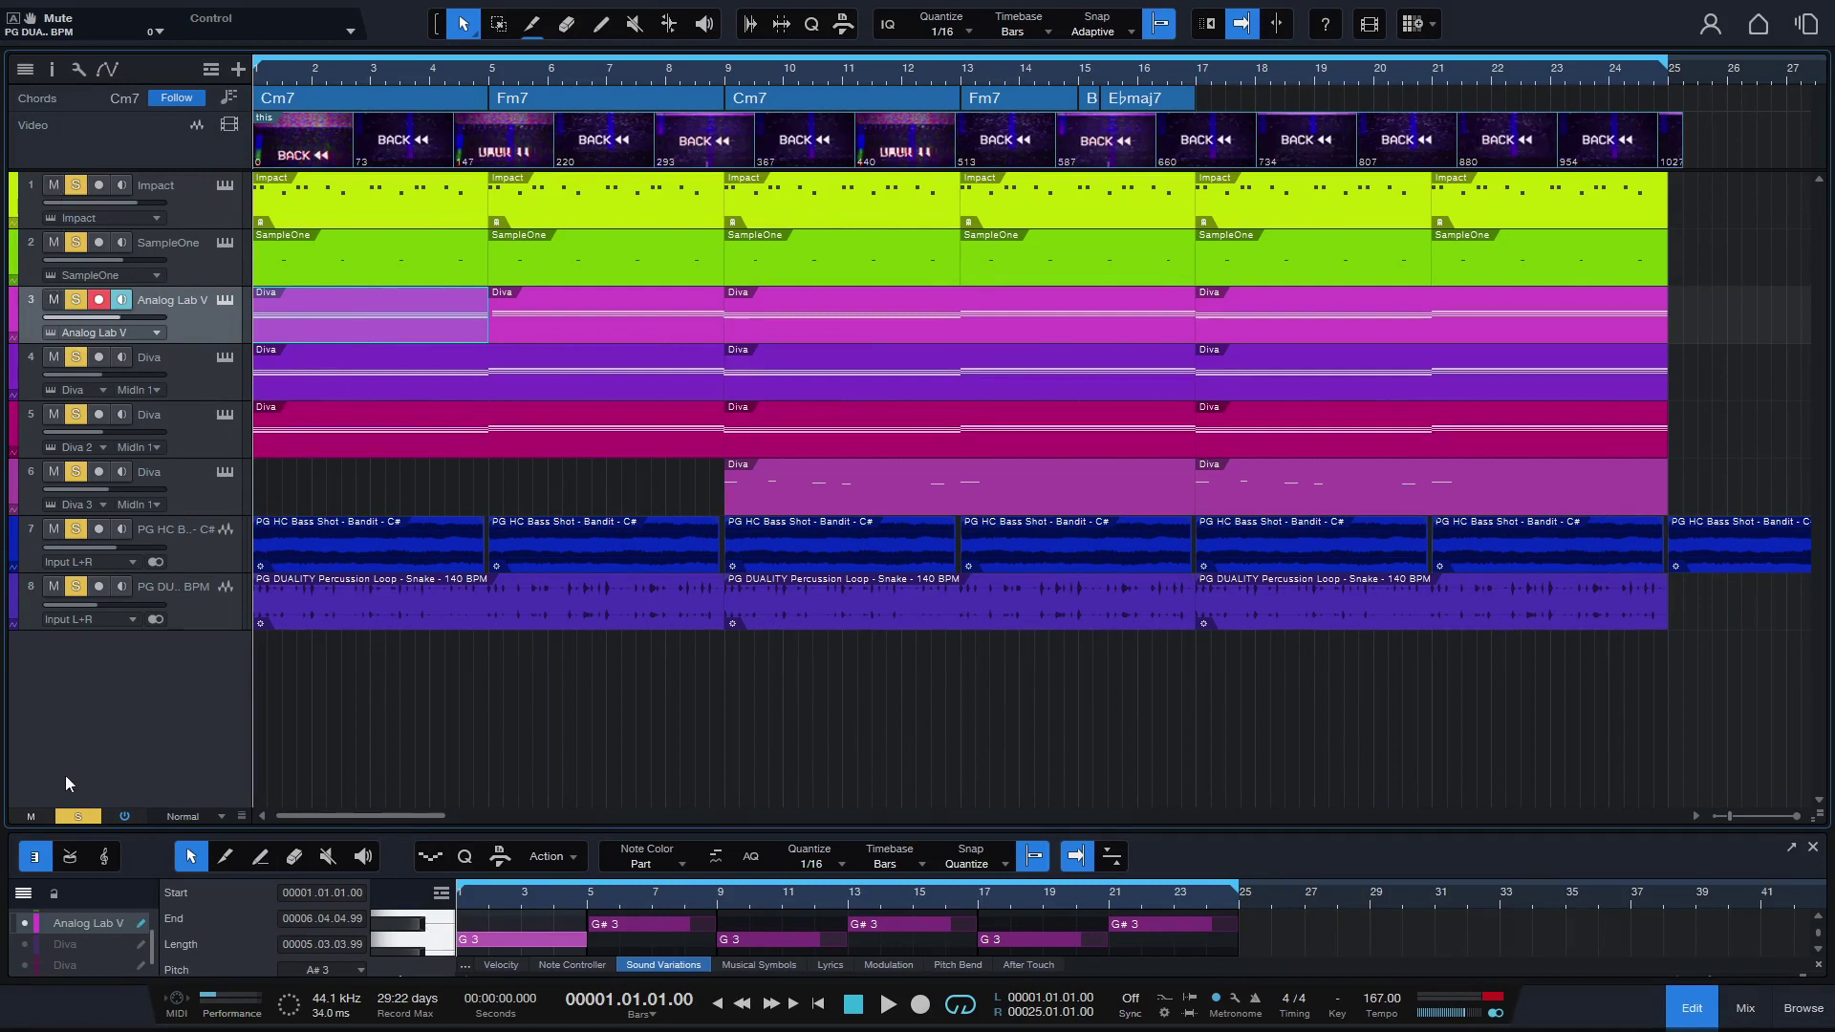
Solo Analog Lab V, select the first Cm7 chord's four notes and start playback.
{"action": "left_click", "coordinate": [79, 817]}
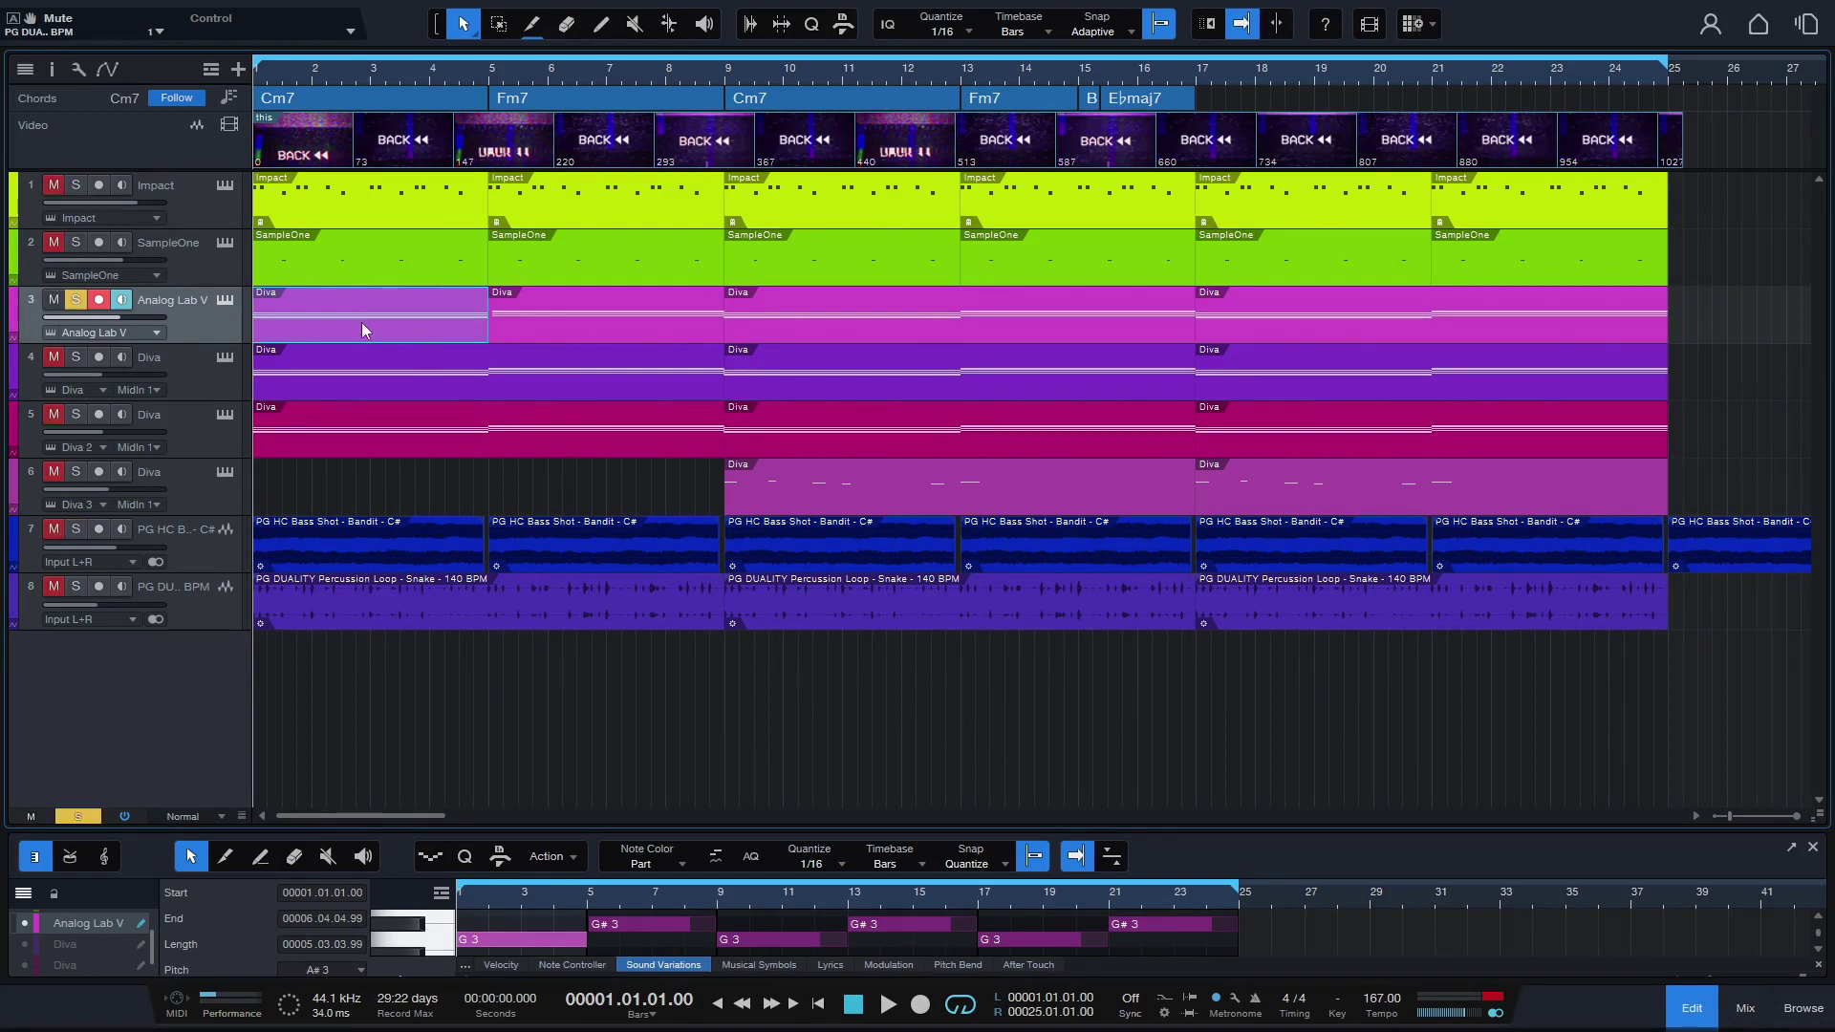
{"action": "left_click_drag", "start_coordinate": [835, 831], "coordinate": [831, 433]}
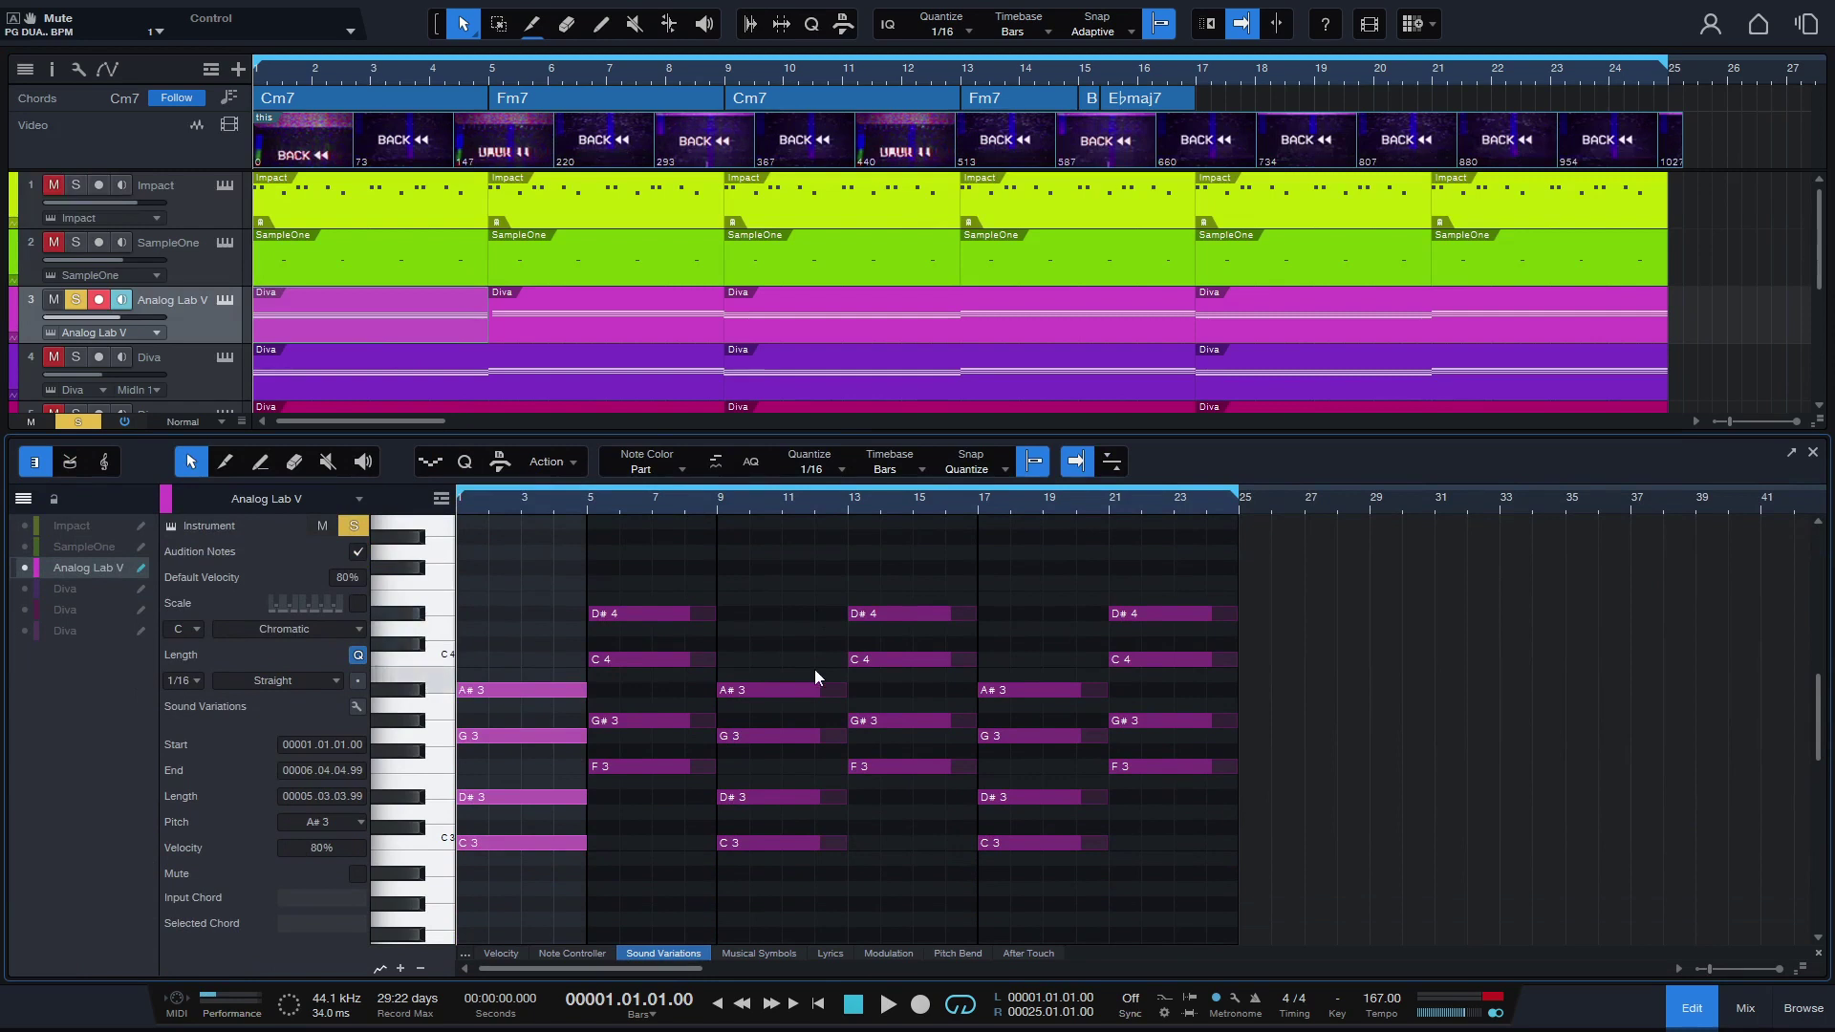
{"action": "left_click_drag", "start_coordinate": [519, 599], "coordinate": [495, 939]}
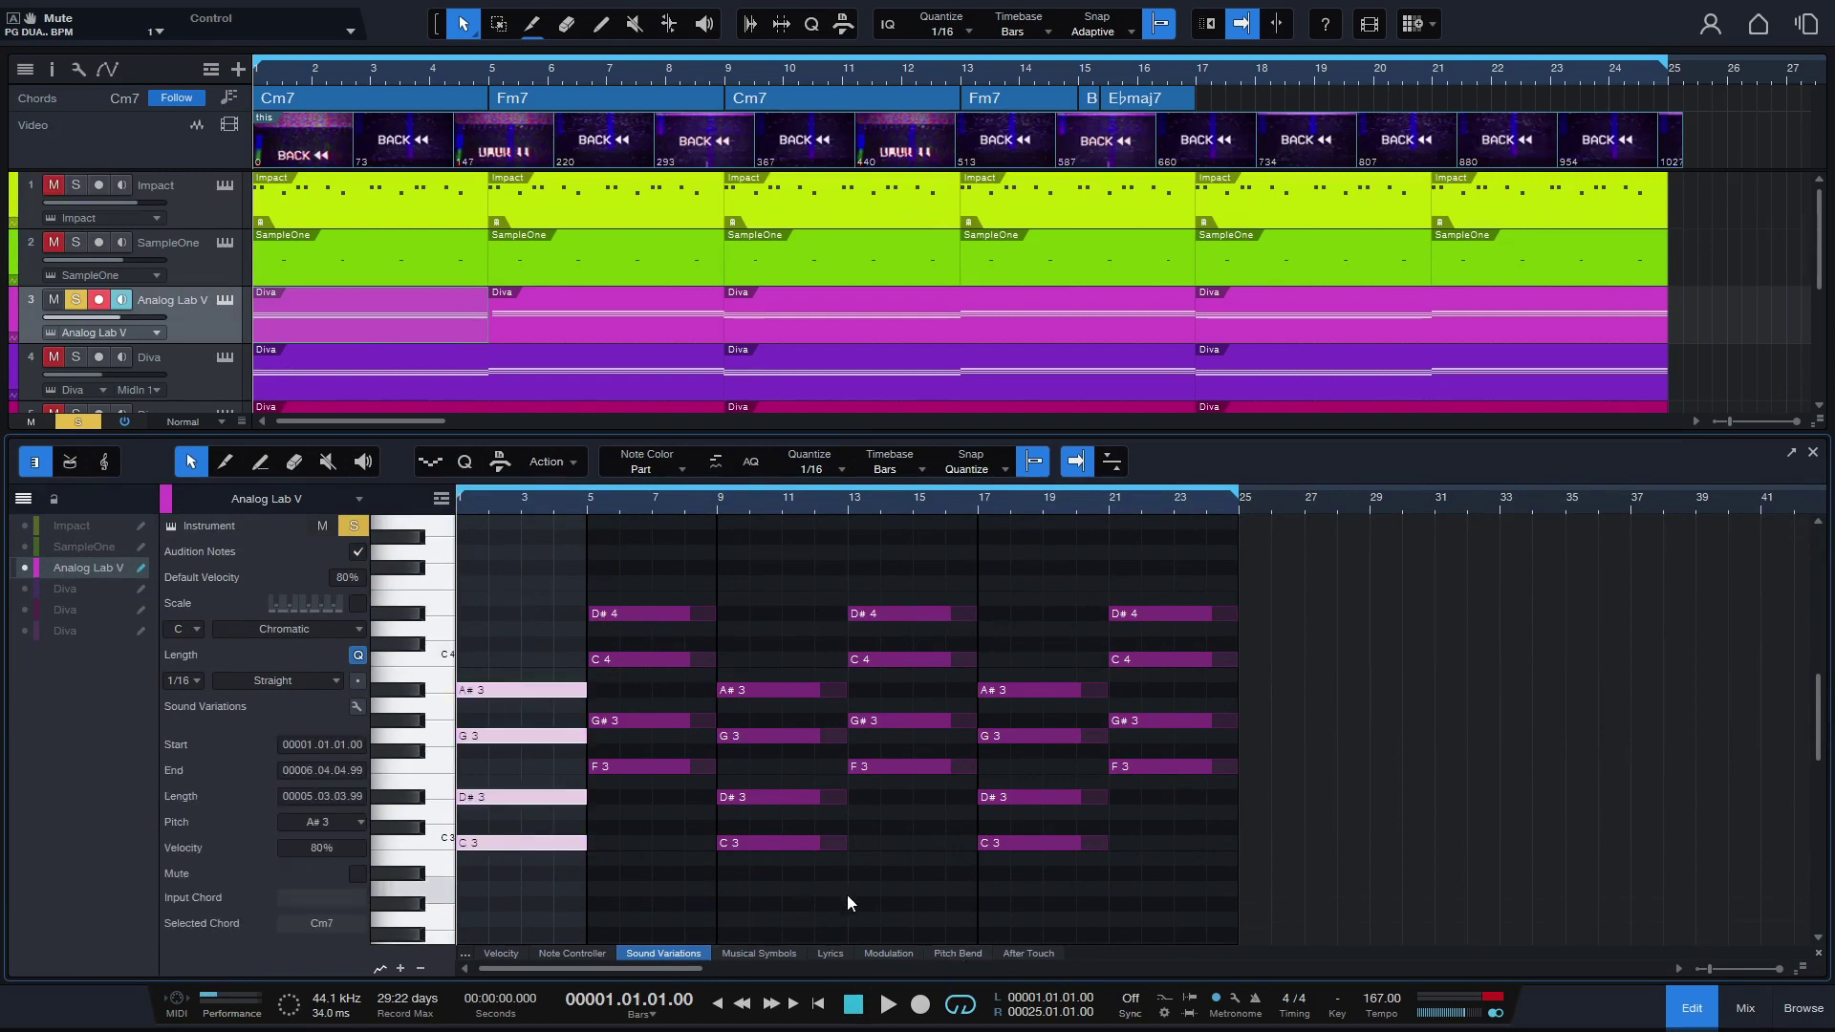
{"action": "key", "text": "space"}
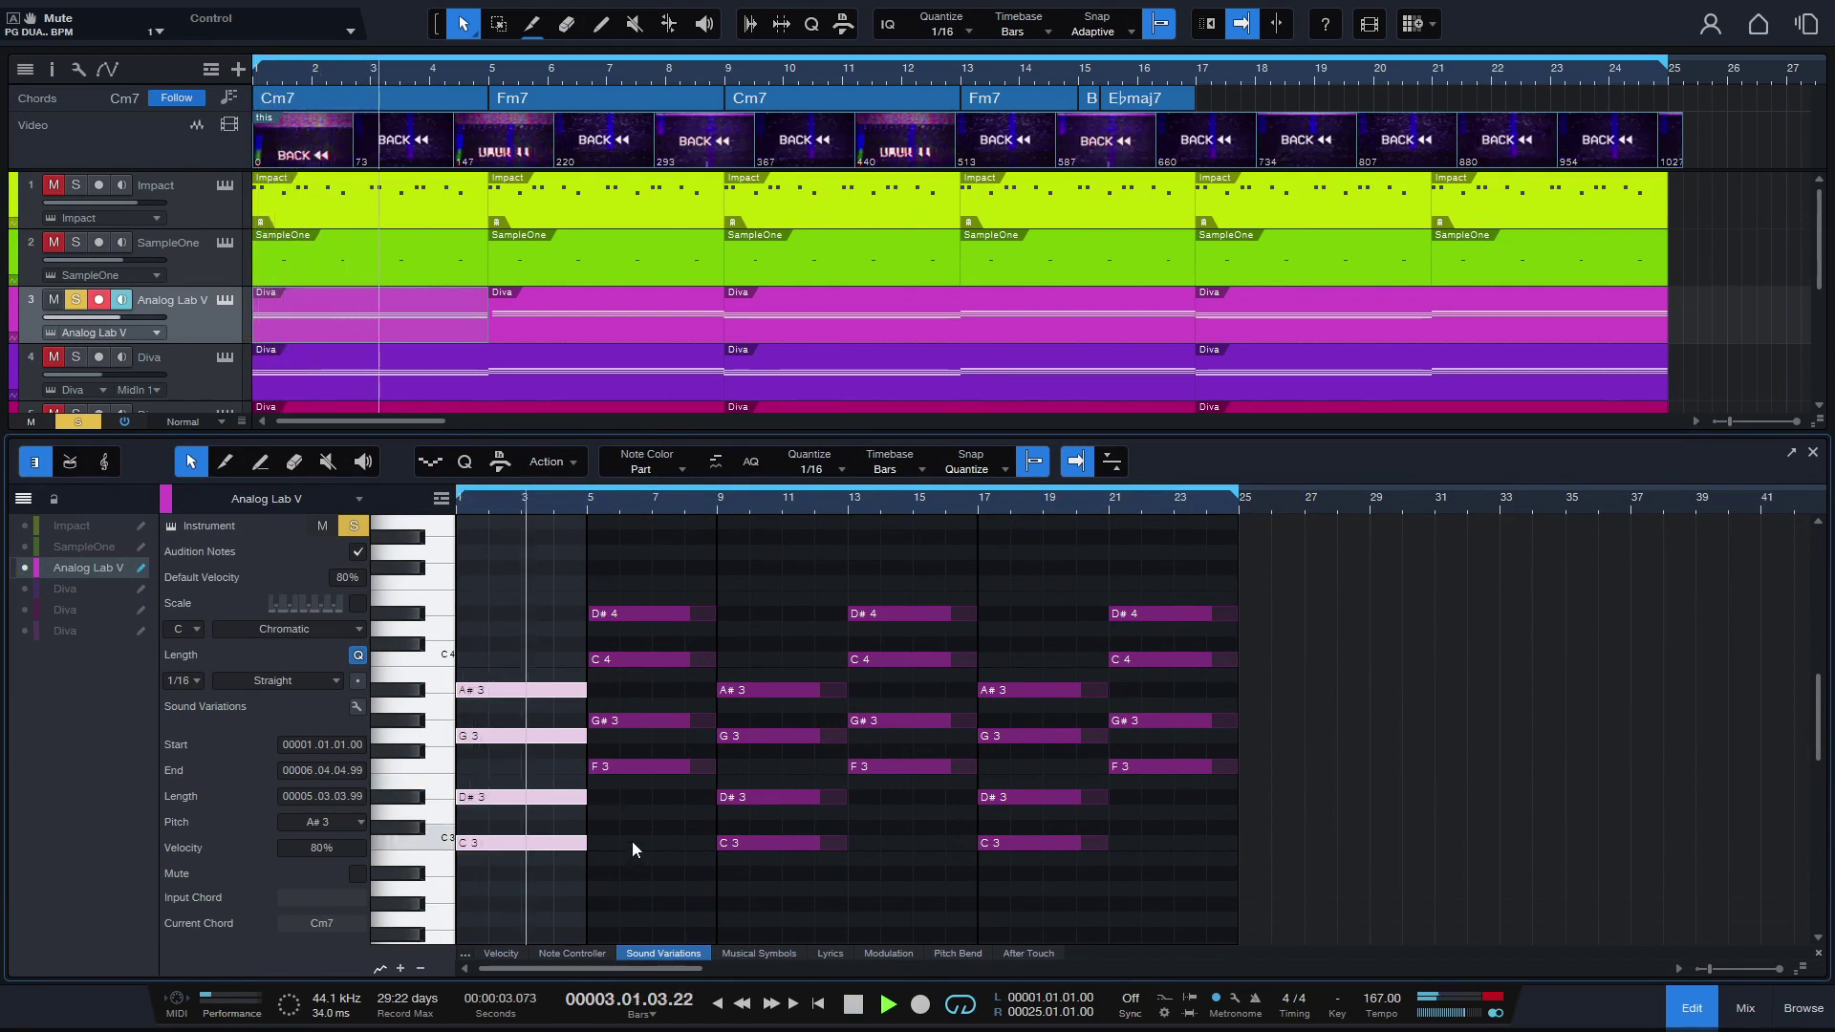
Select the Fm7 chord notes at bar 5, stop playback and shrink the editor again.
{"action": "left_click_drag", "start_coordinate": [653, 605], "coordinate": [653, 831]}
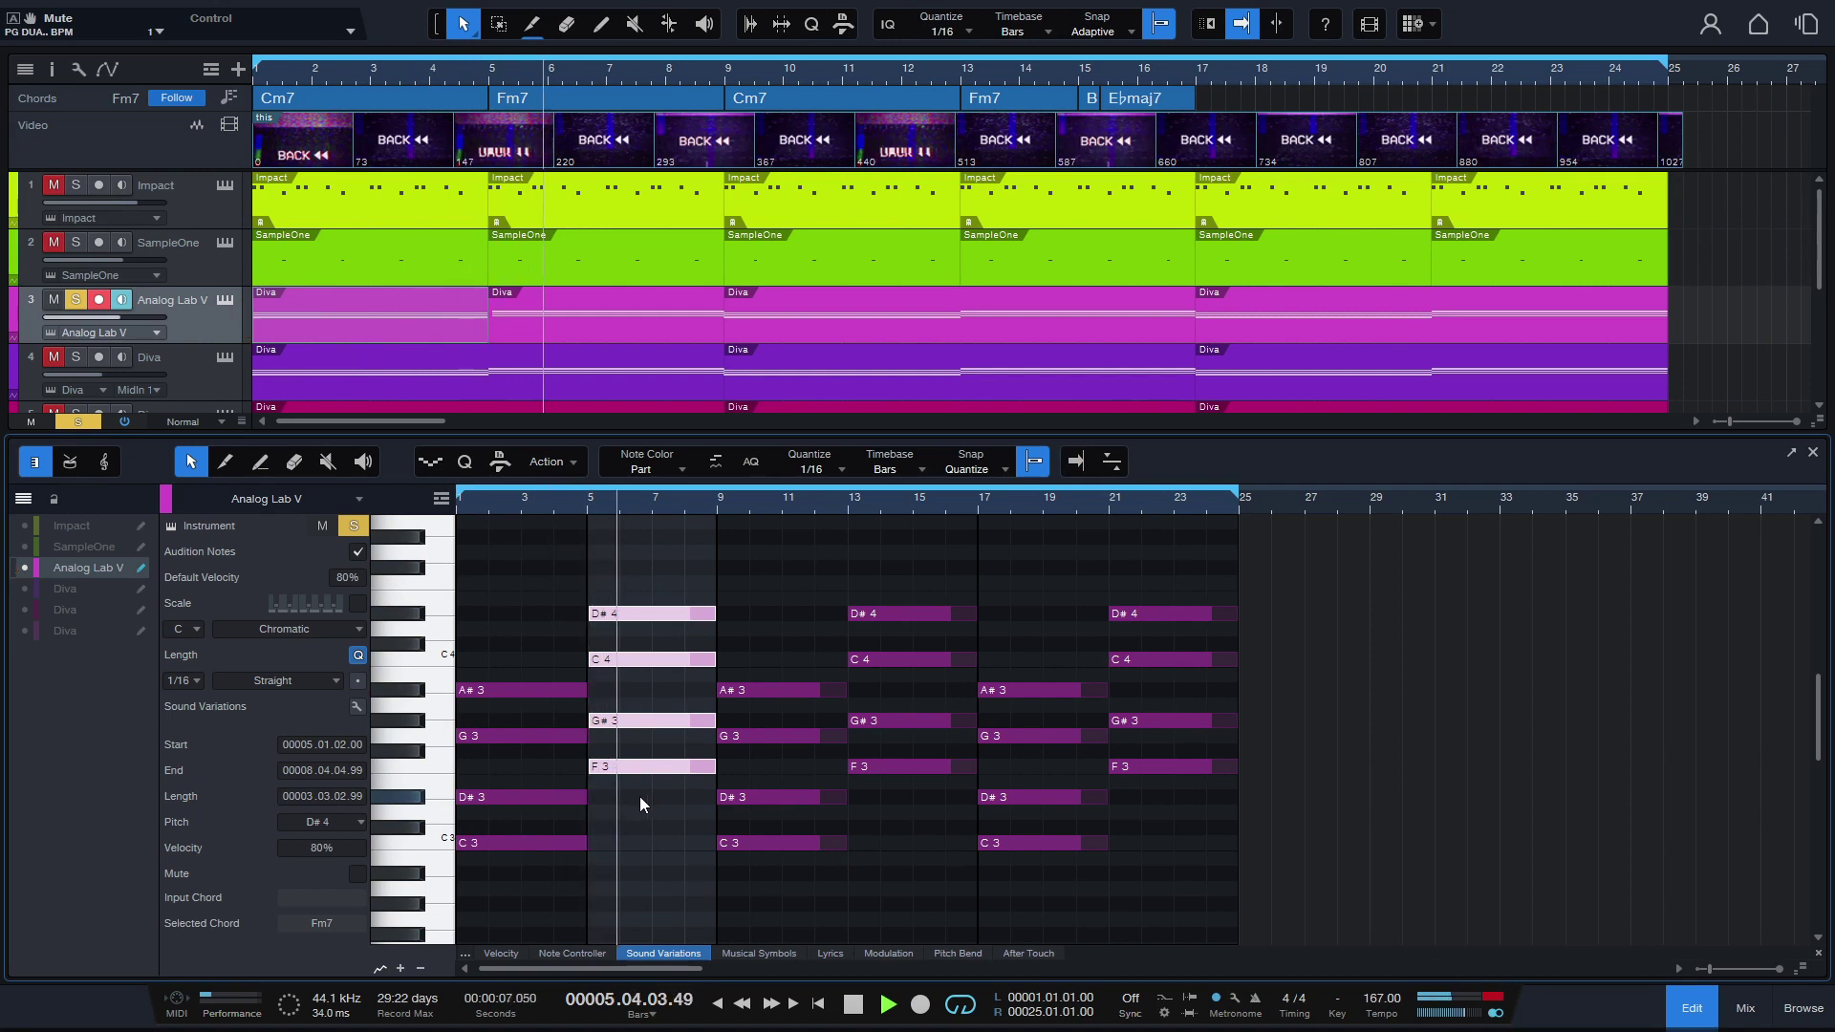
{"action": "key", "text": "space"}
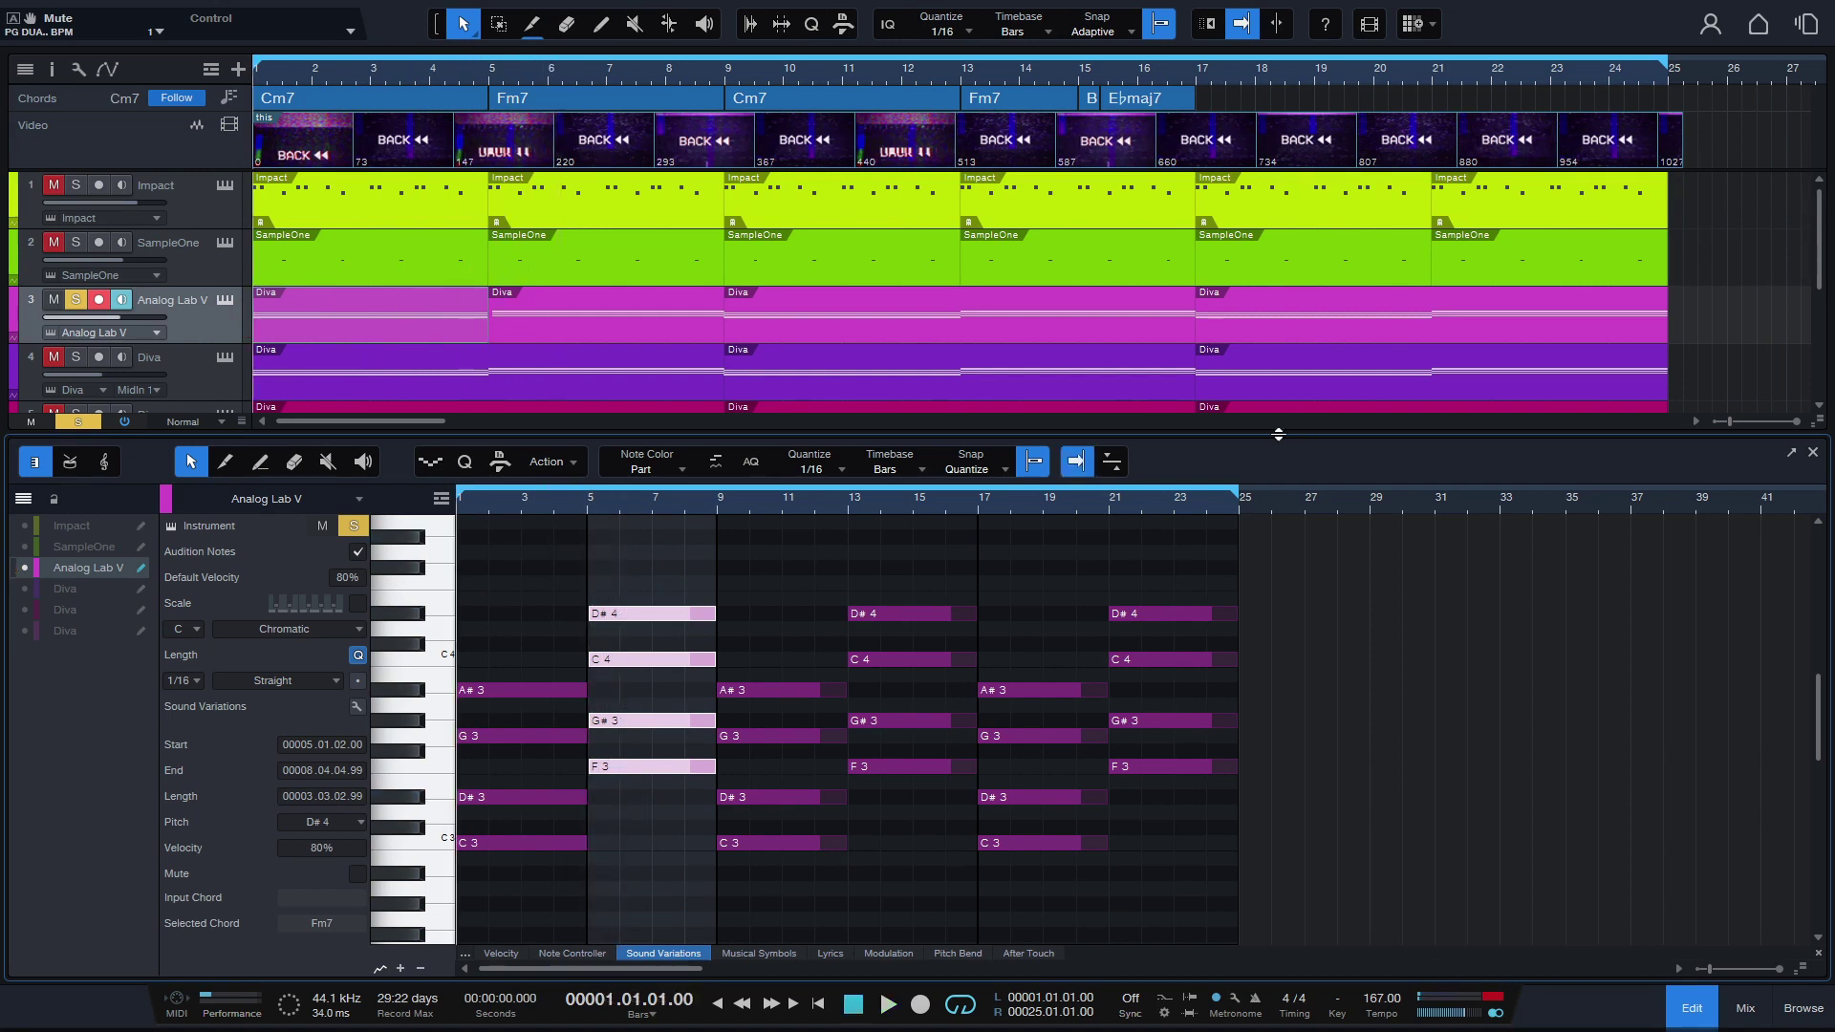
{"action": "left_click_drag", "start_coordinate": [1277, 433], "coordinate": [1112, 1022]}
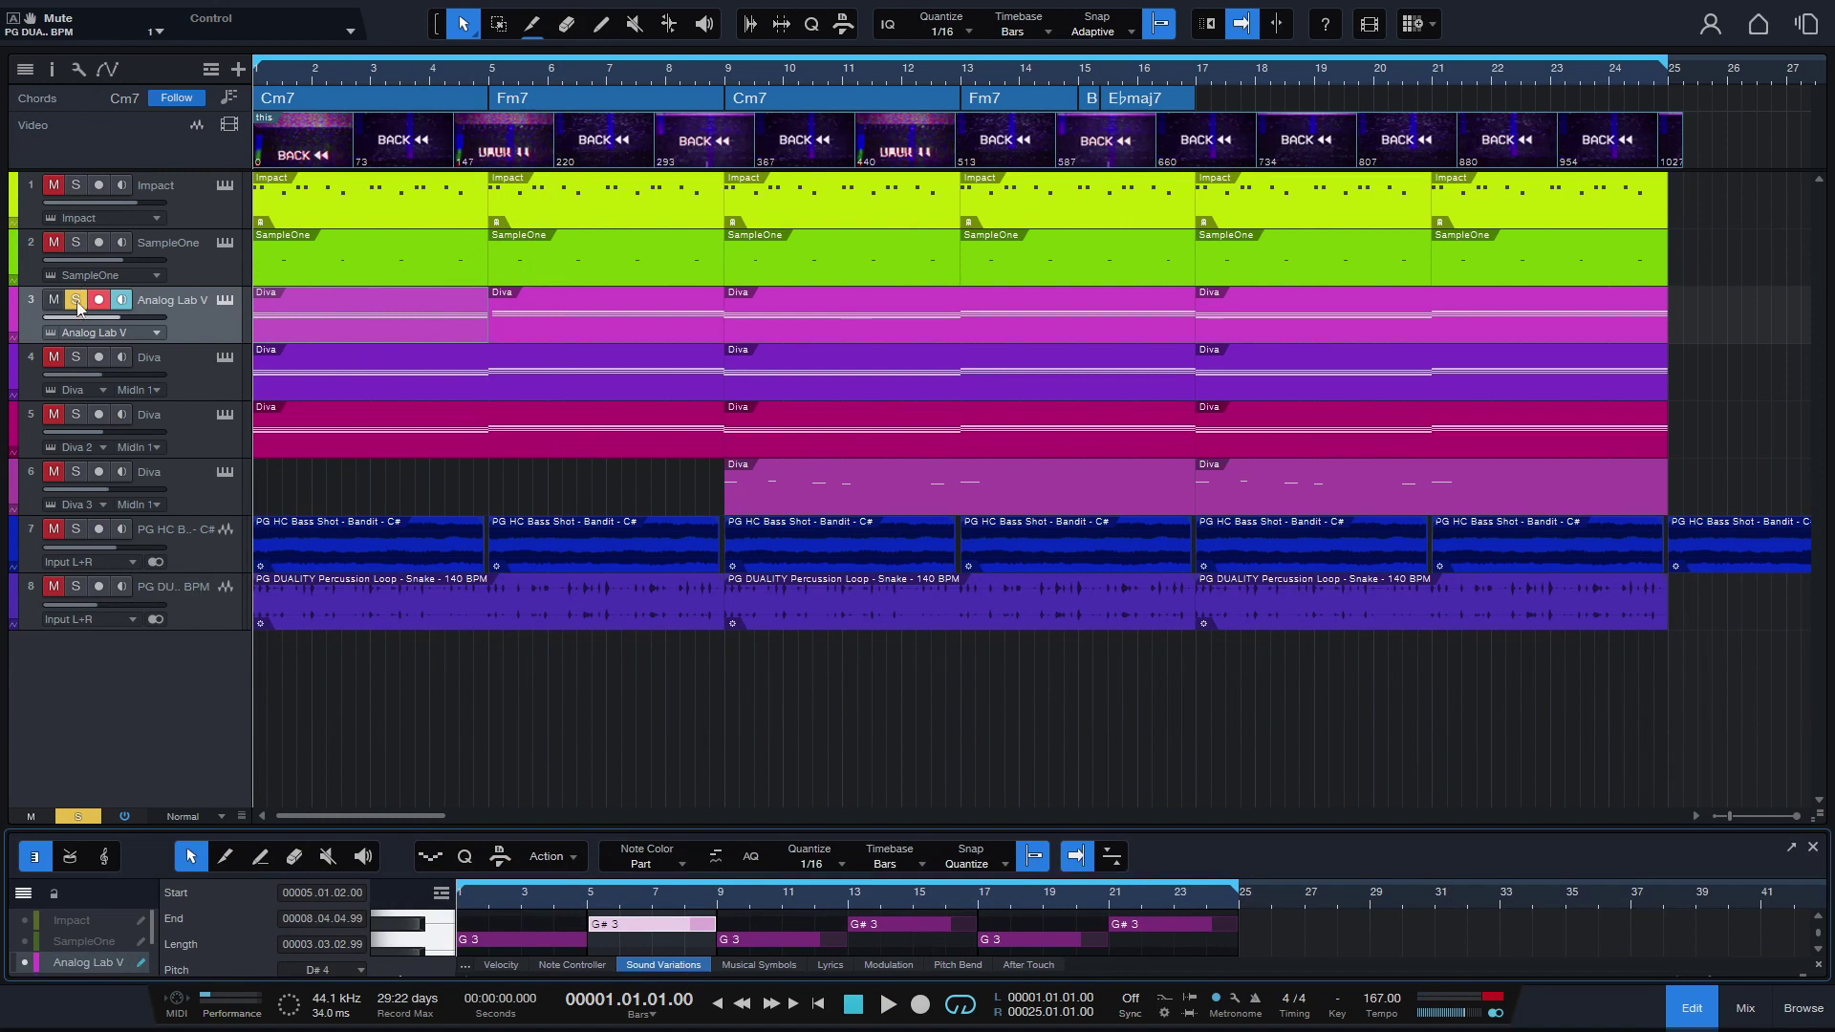
Also solo the first Diva track and play it back together with Analog Lab V.
{"action": "left_click_drag", "start_coordinate": [79, 305], "coordinate": [48, 362]}
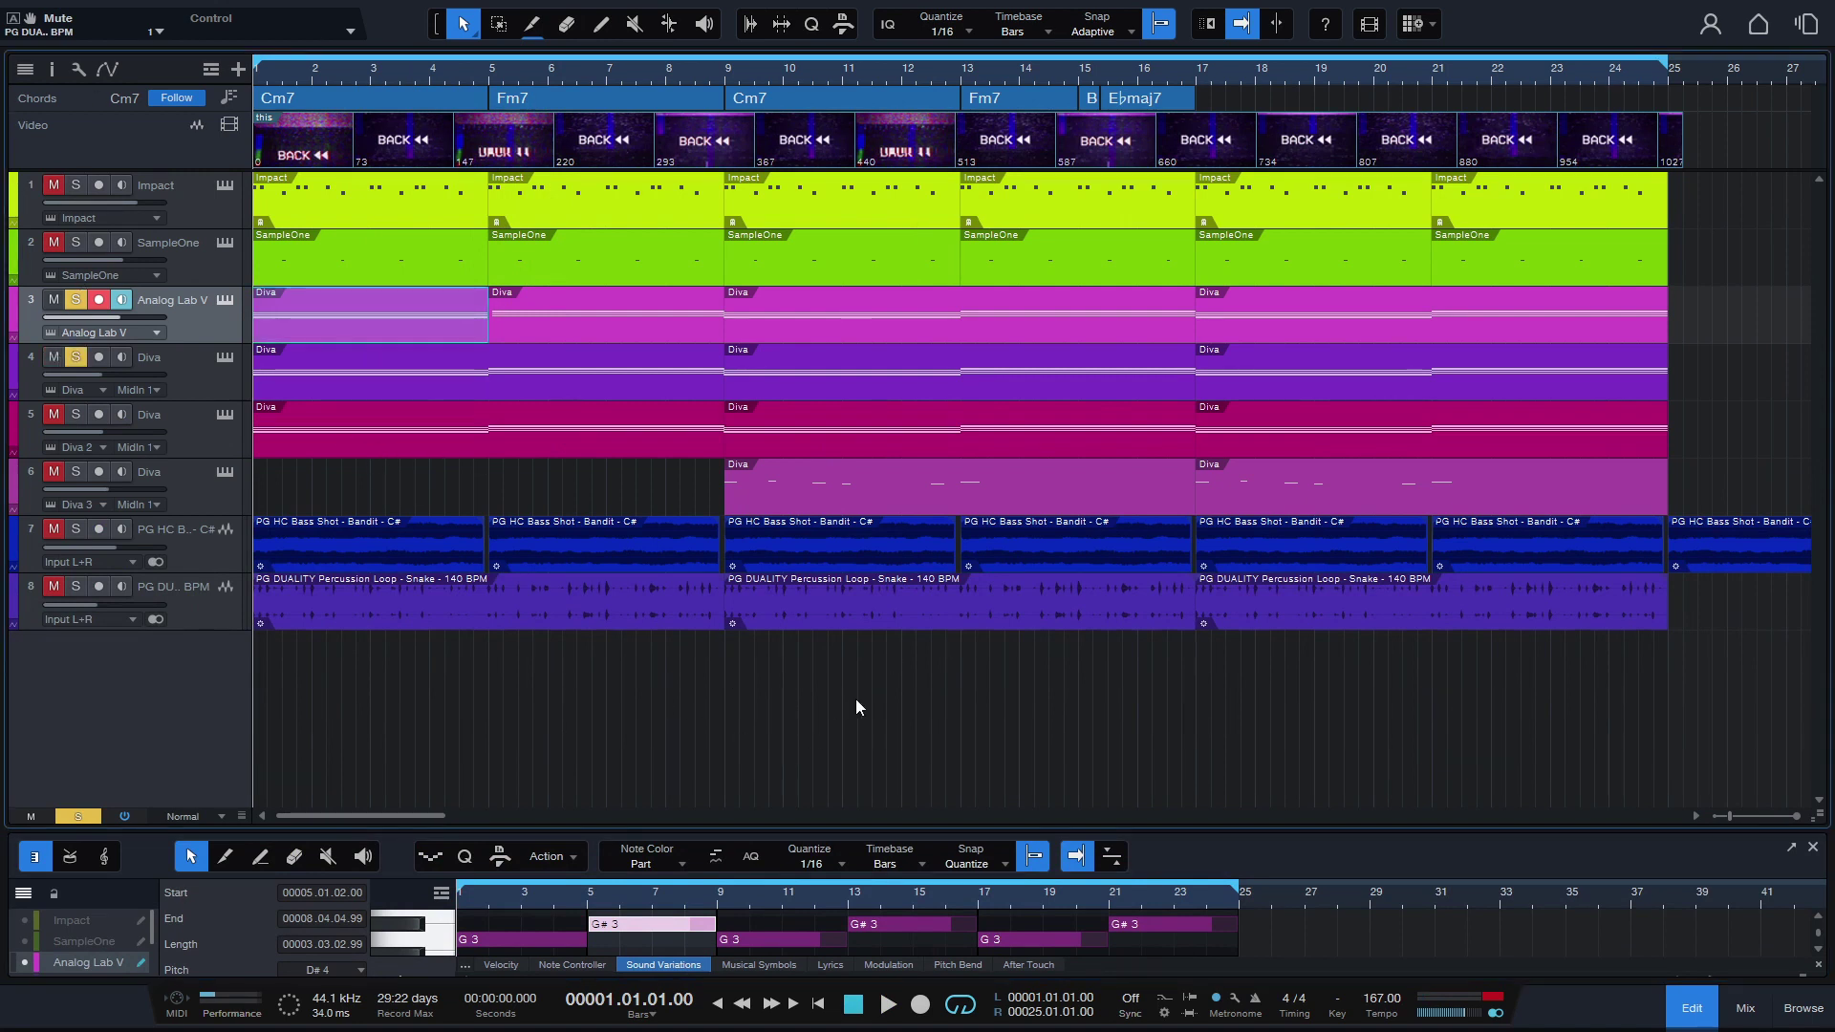
{"action": "key", "text": "space"}
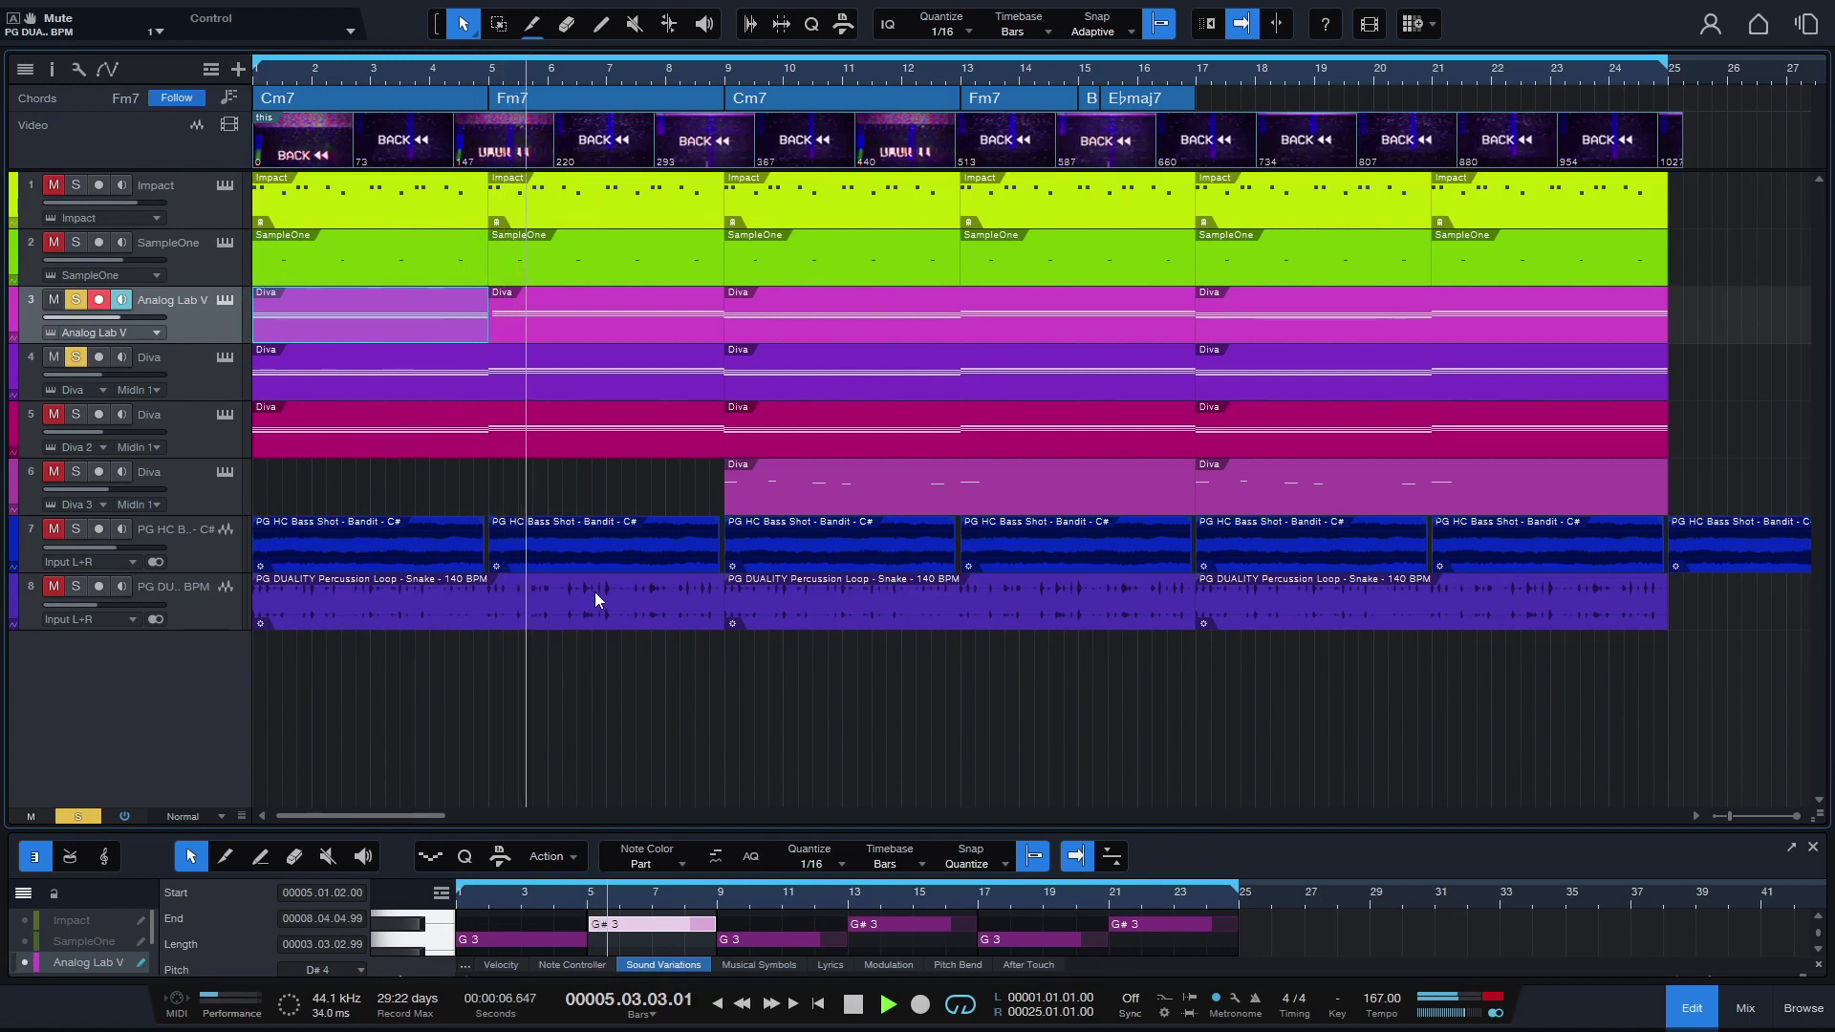
{"action": "key", "text": "space"}
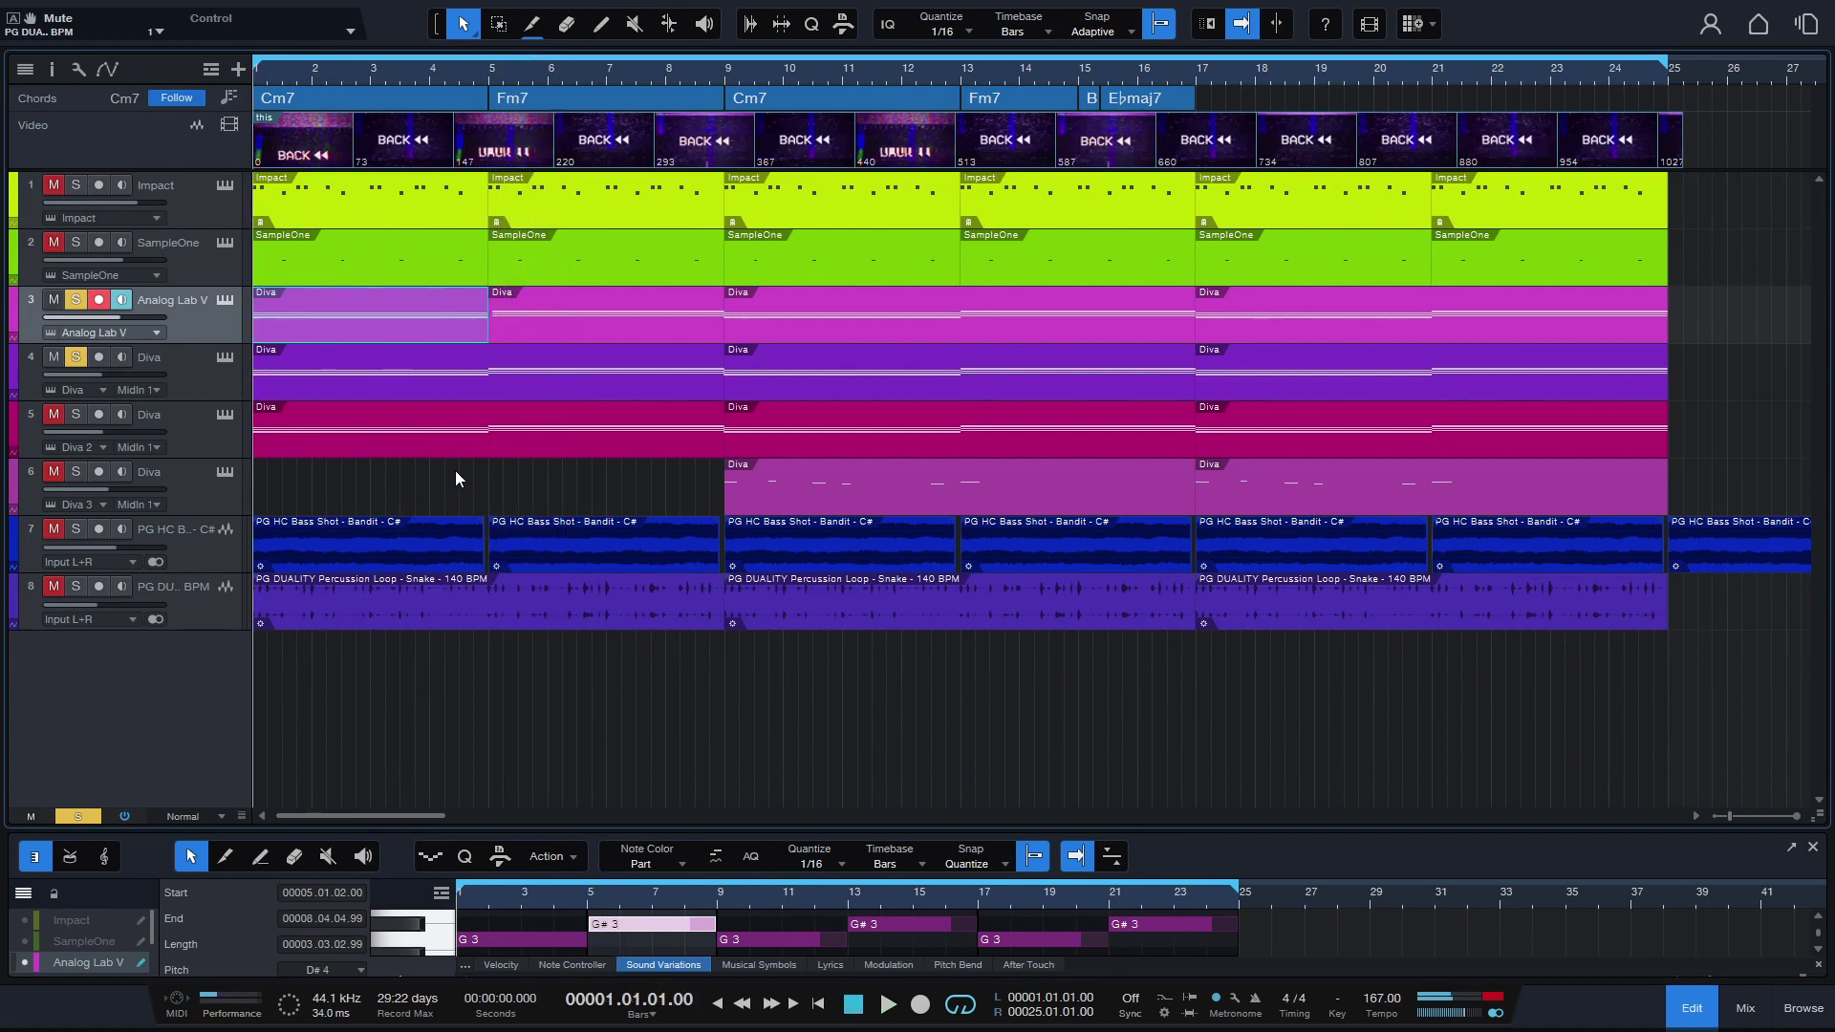
Select the second Diva track's first part and enlarge the note editor.
{"action": "left_click", "coordinate": [384, 446]}
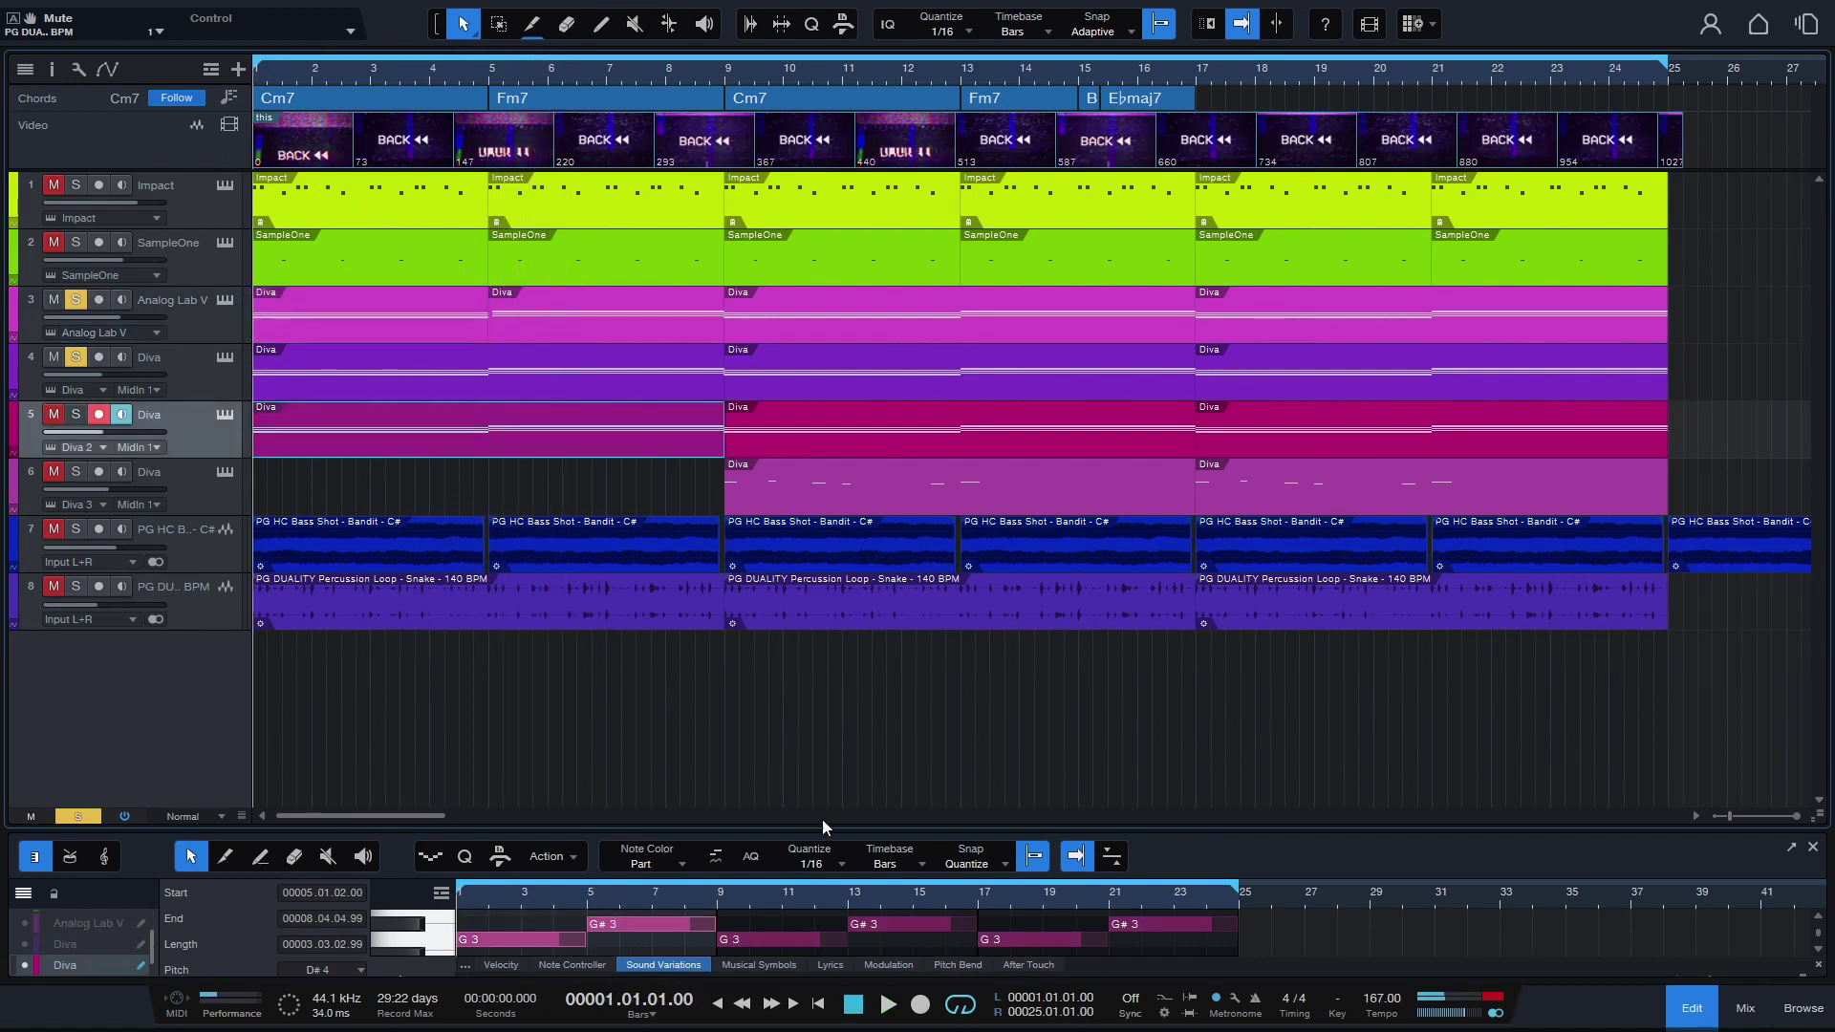
{"action": "left_click_drag", "start_coordinate": [822, 827], "coordinate": [821, 635]}
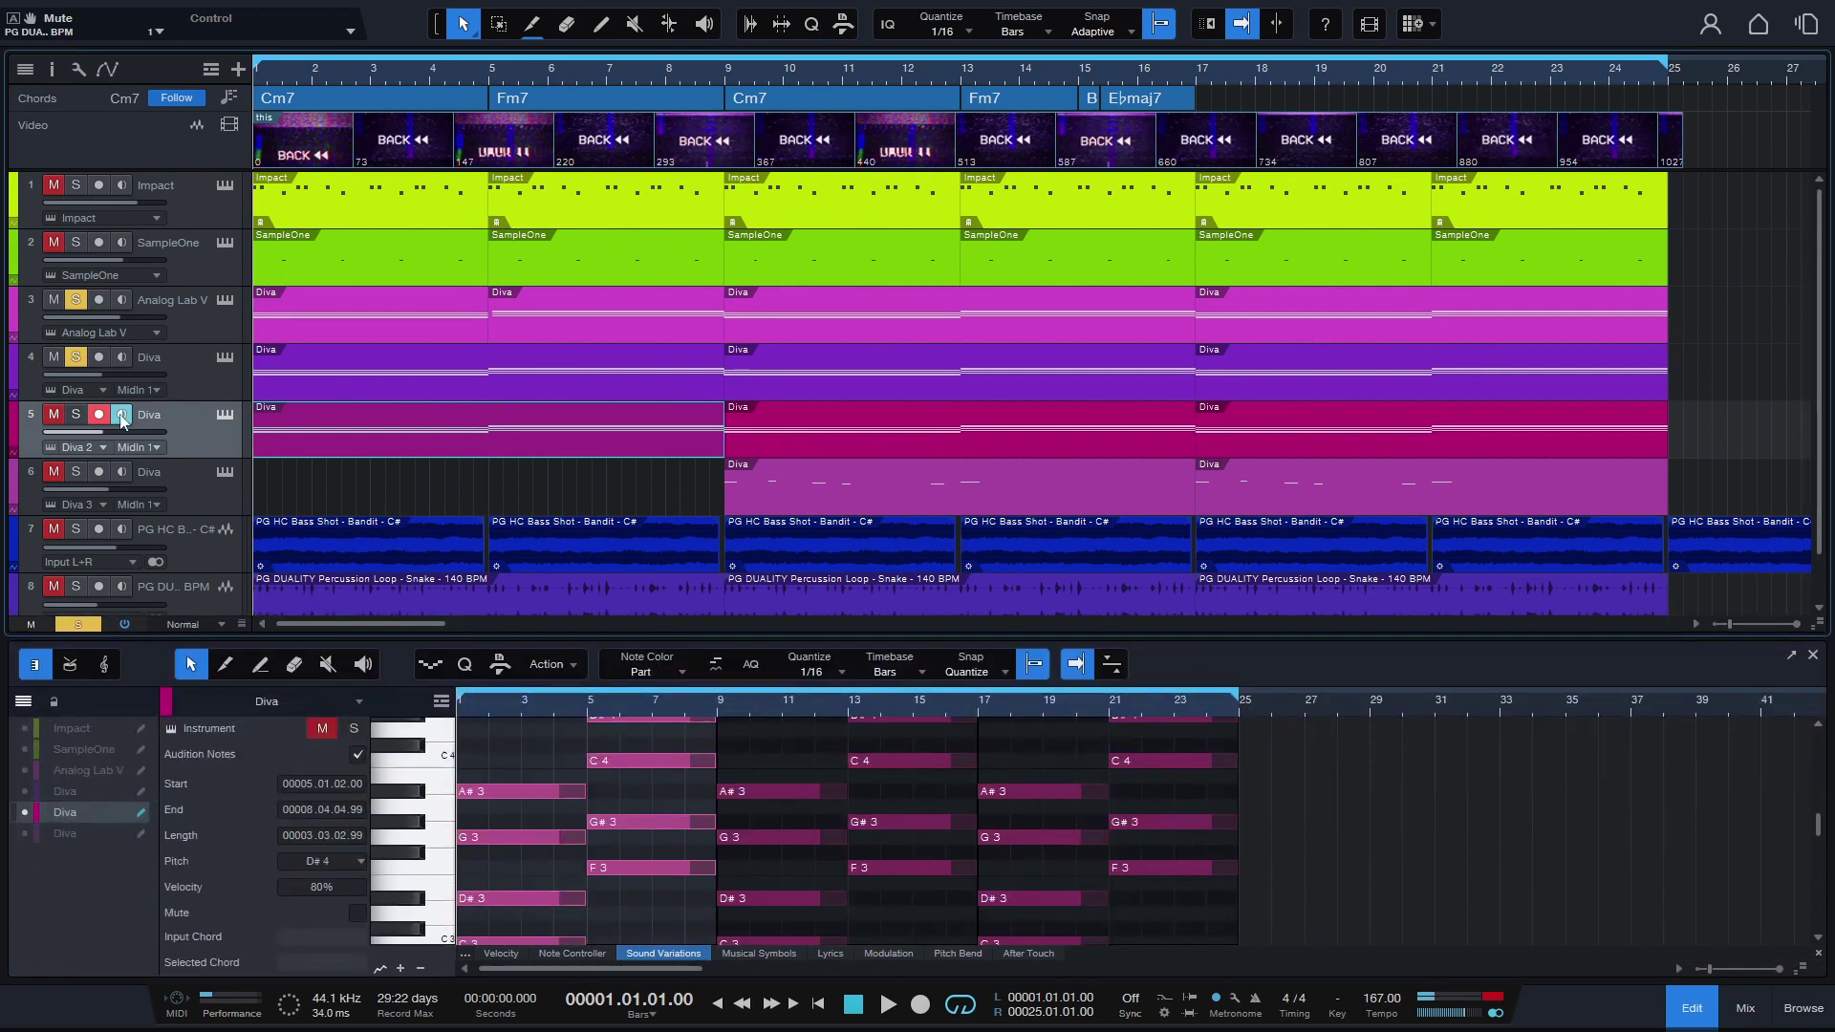
{"action": "right_click", "coordinate": [460, 445]}
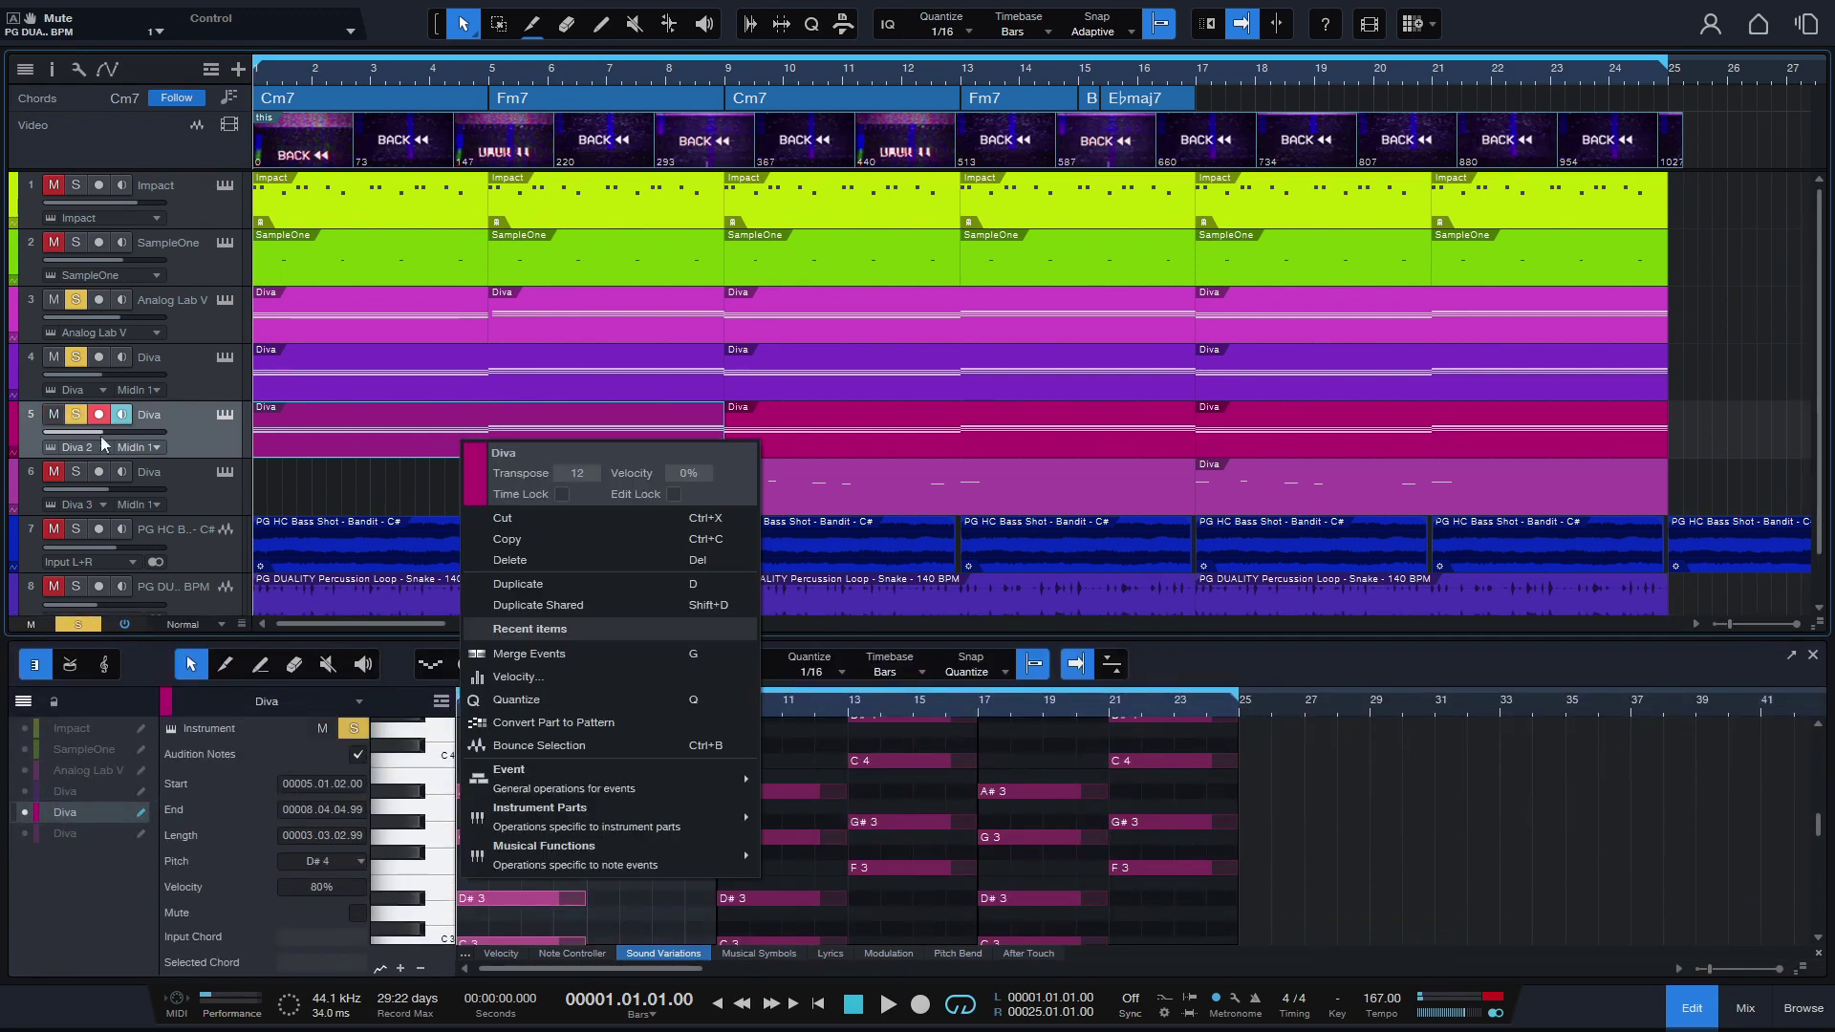
{"action": "left_click", "coordinate": [234, 426]}
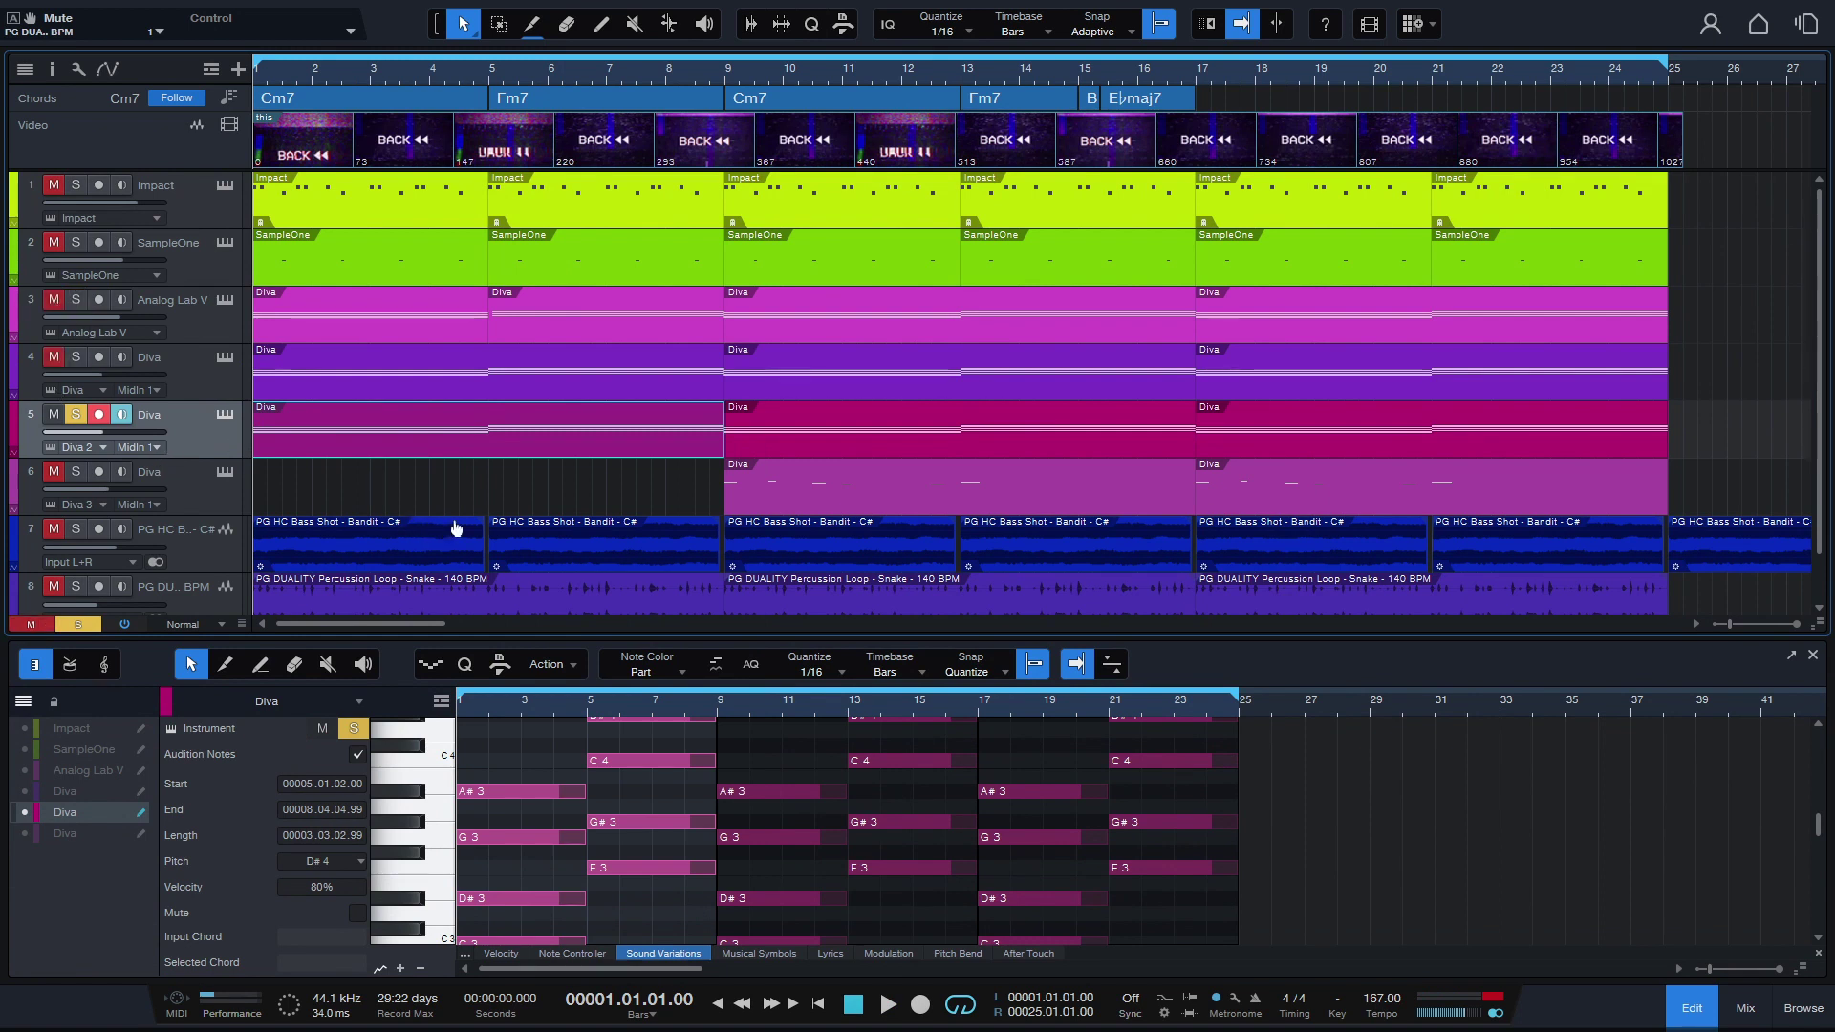
Play back the second Diva track's chord part and stop.
{"action": "key", "text": "space"}
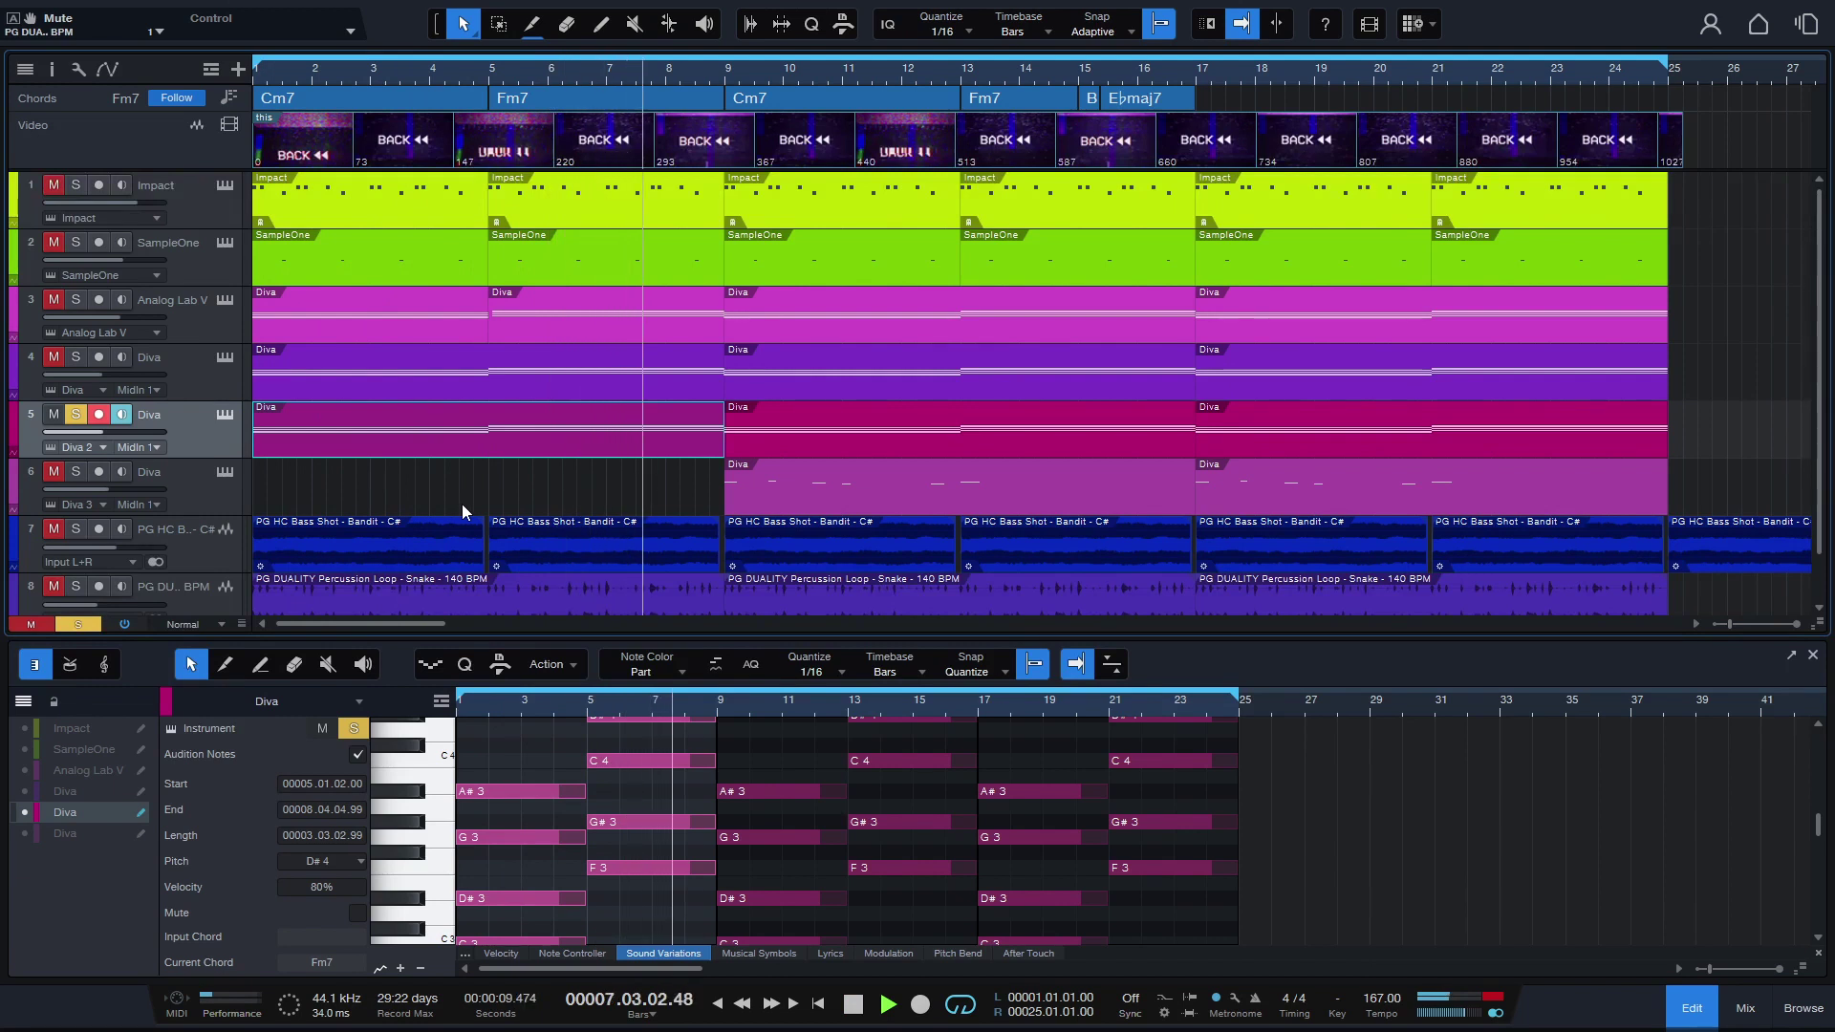
{"action": "key", "text": "space"}
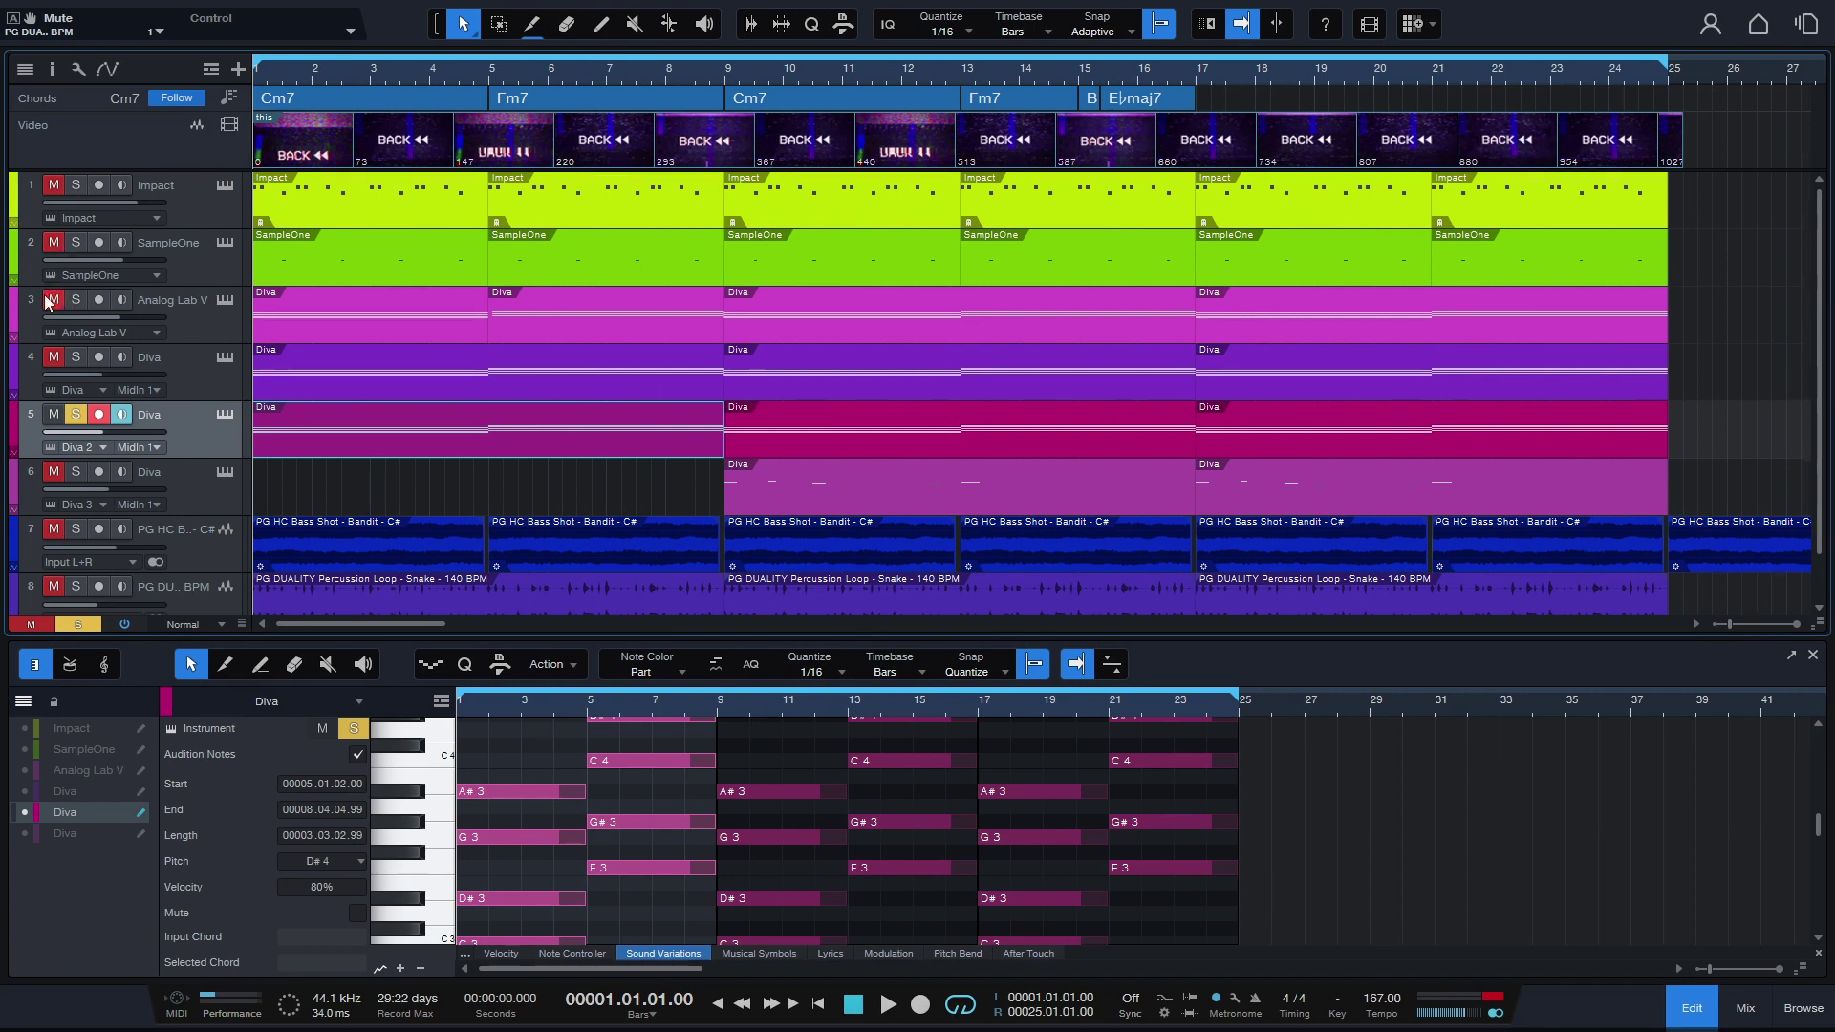
Select the third Diva part, play its melody from bar 9, stop and return to bar 1.
{"action": "left_click", "coordinate": [769, 491]}
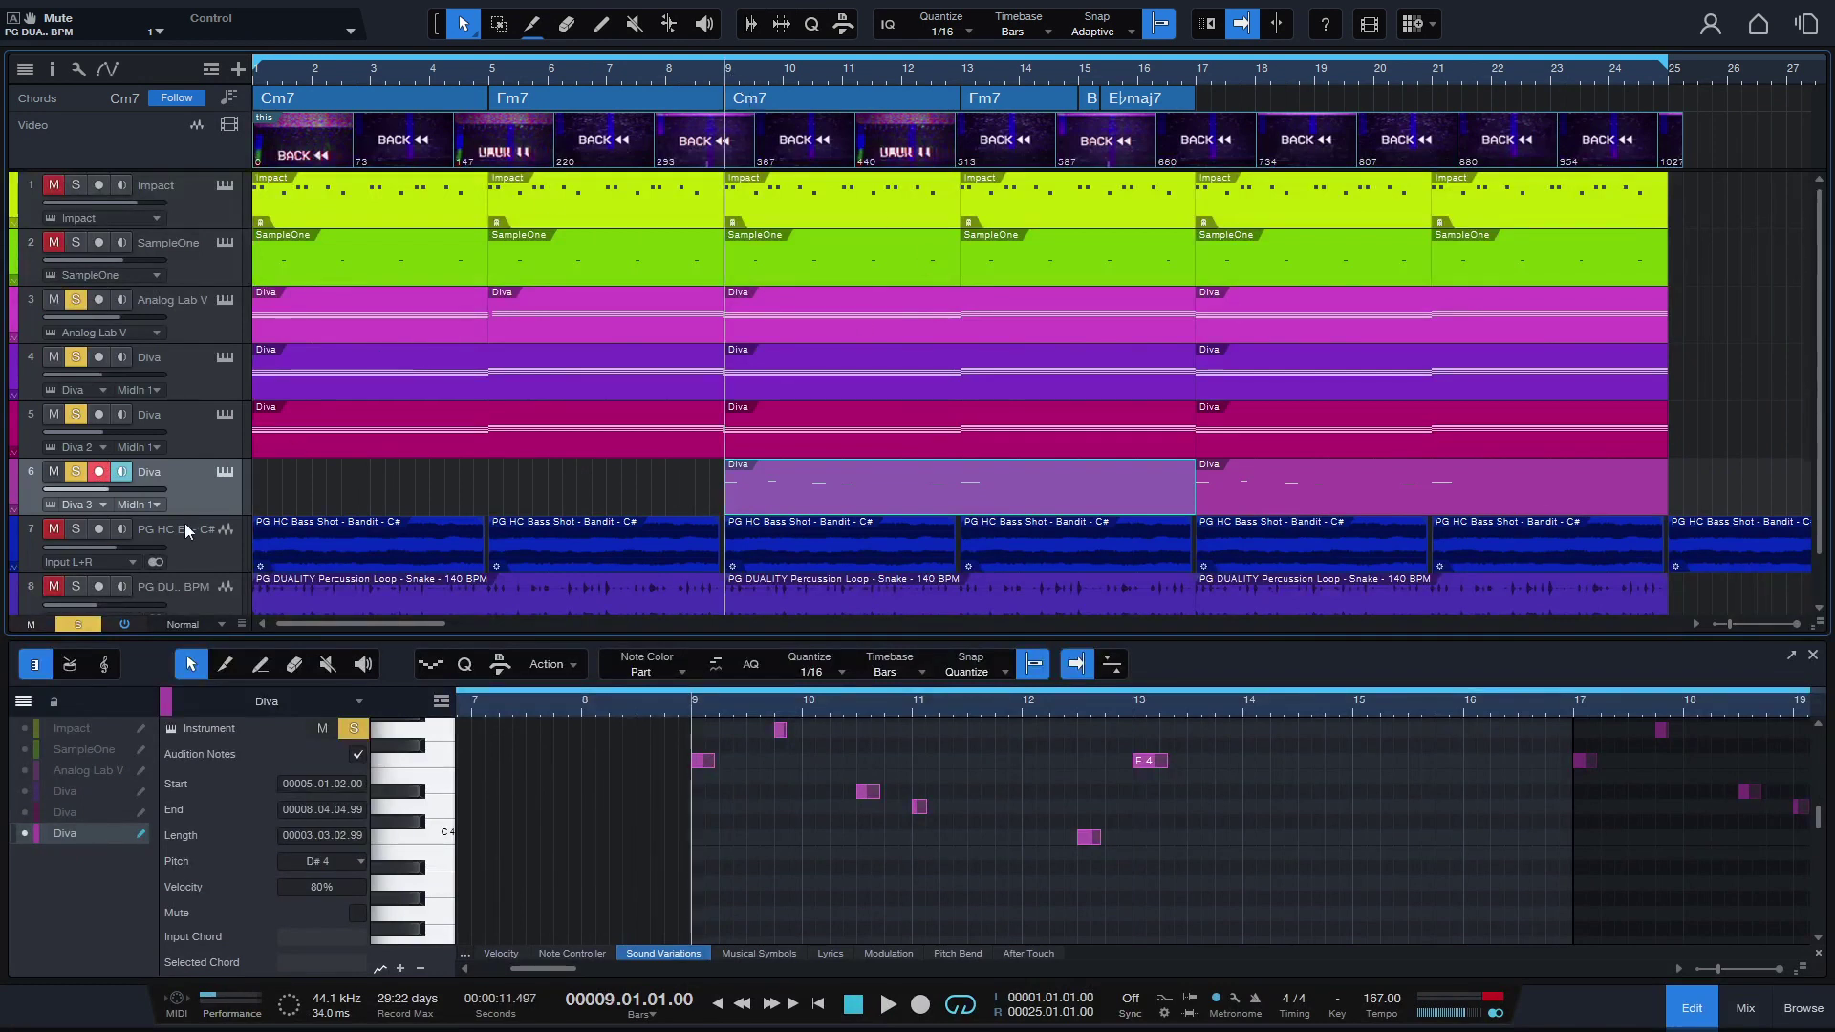
{"action": "key", "text": "space"}
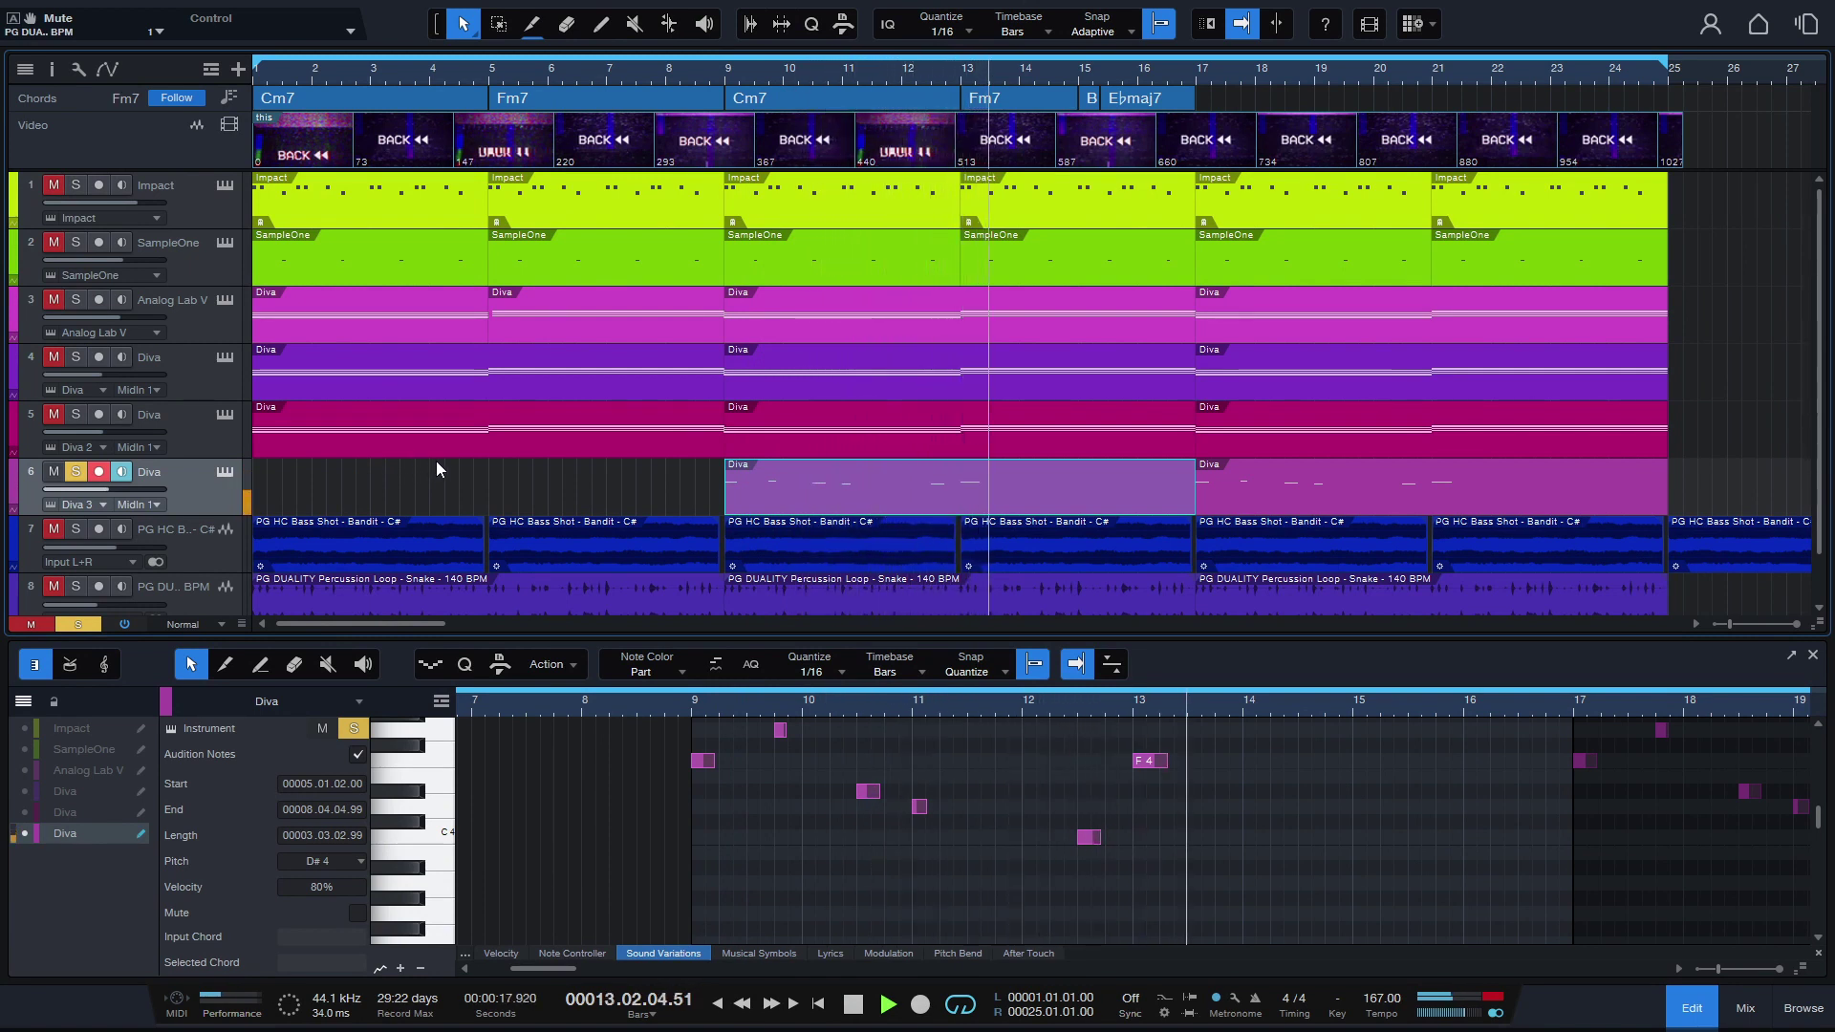
{"action": "key", "text": "space"}
{"action": "left_click", "coordinate": [854, 1004]}
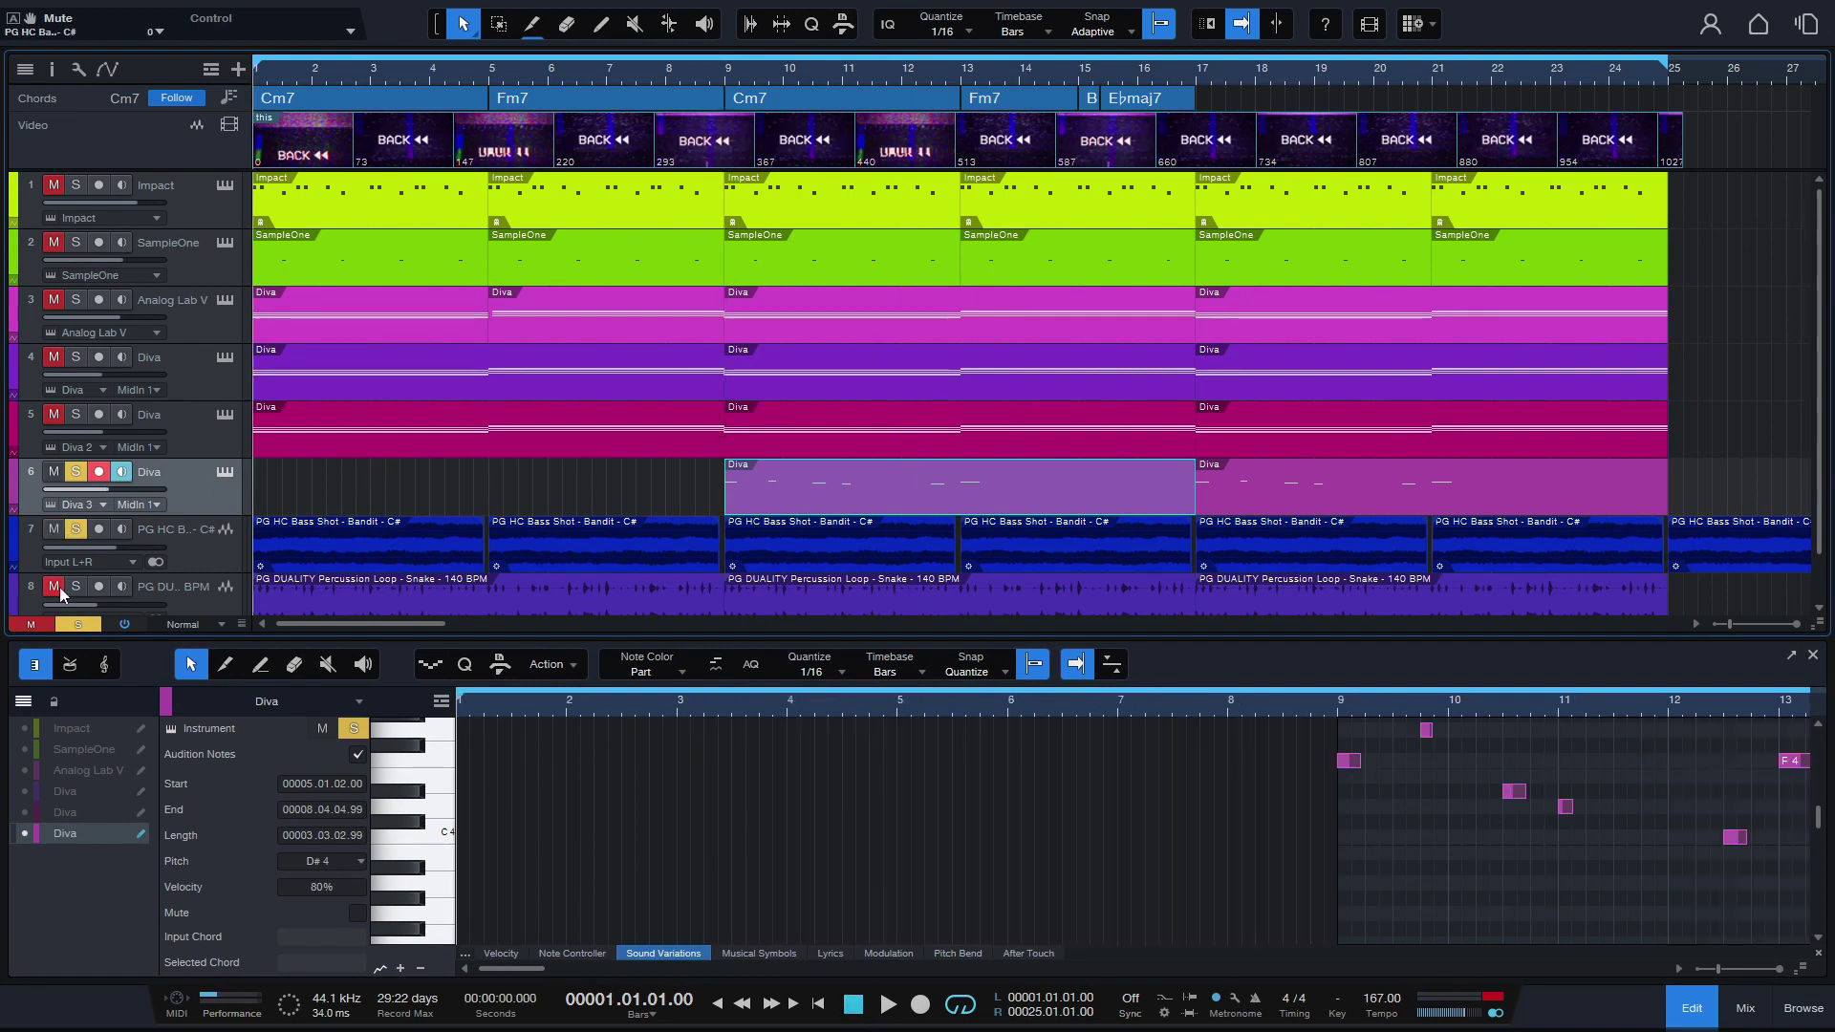
Clear all mutes and trim the second Diva track's first part to start at bar 5.
{"action": "left_click", "coordinate": [54, 188], "text": "alt"}
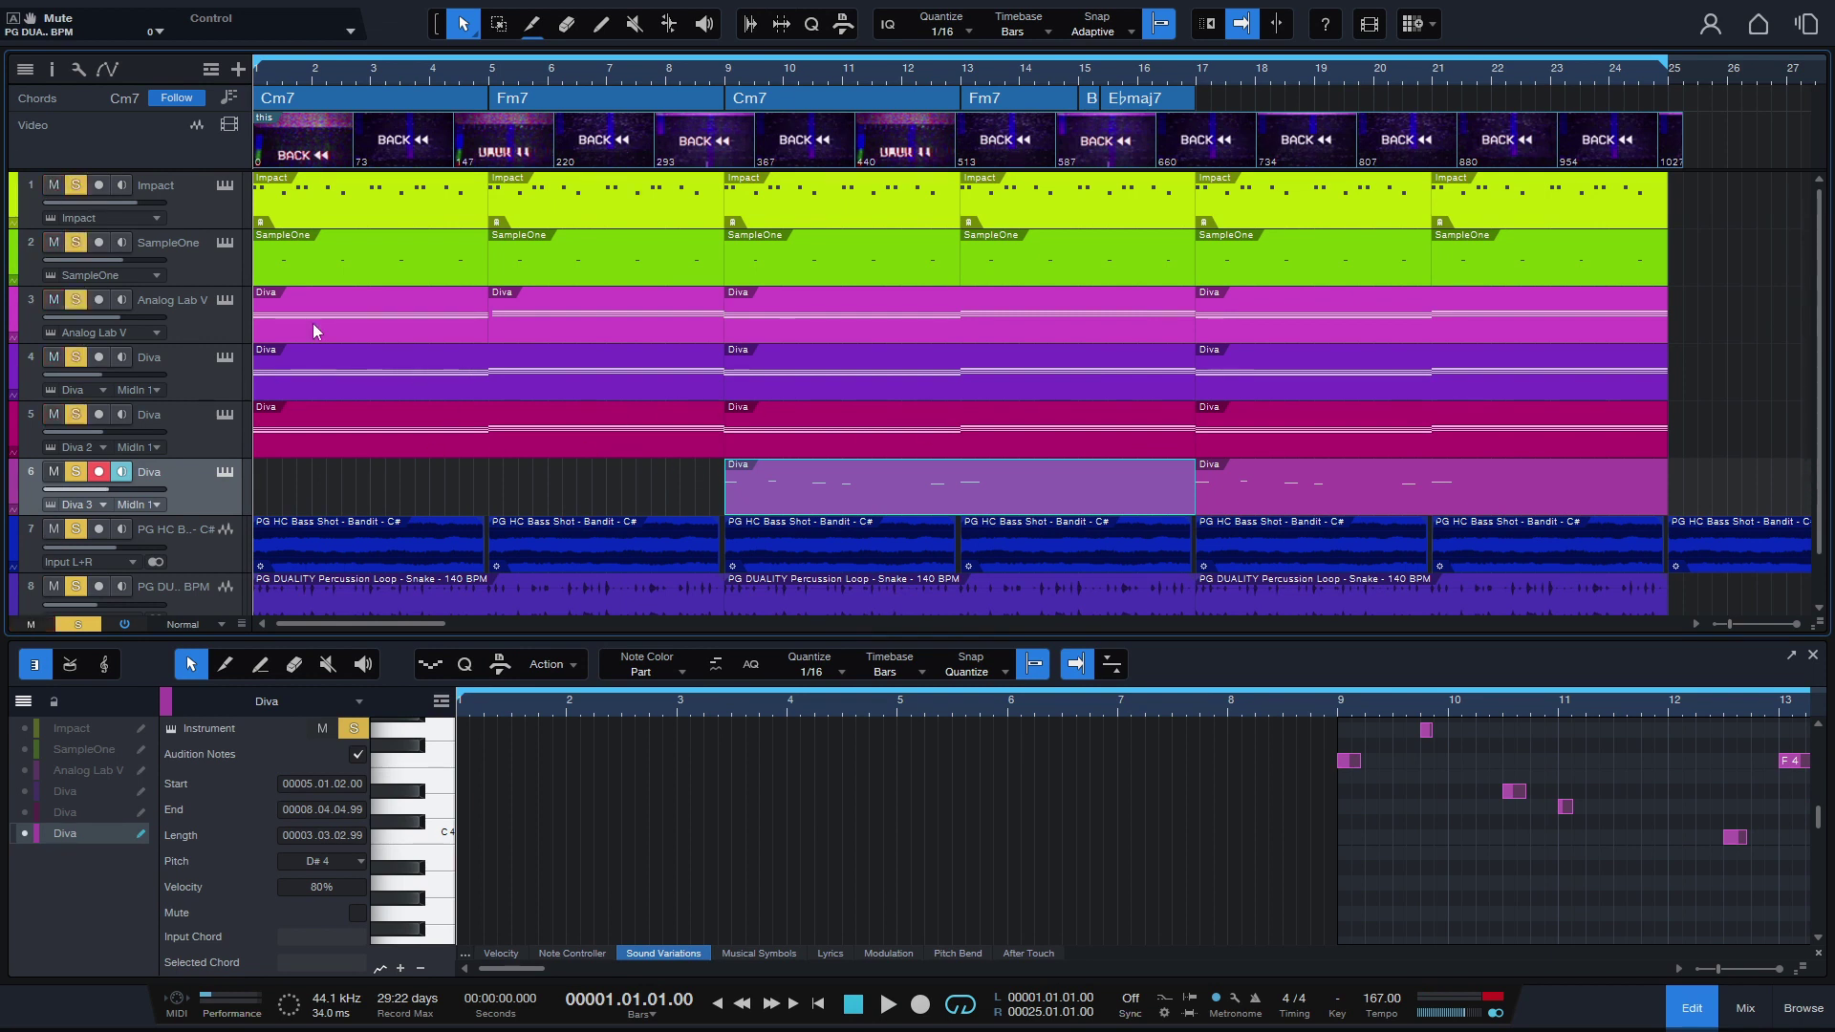
{"action": "left_click", "coordinate": [270, 433]}
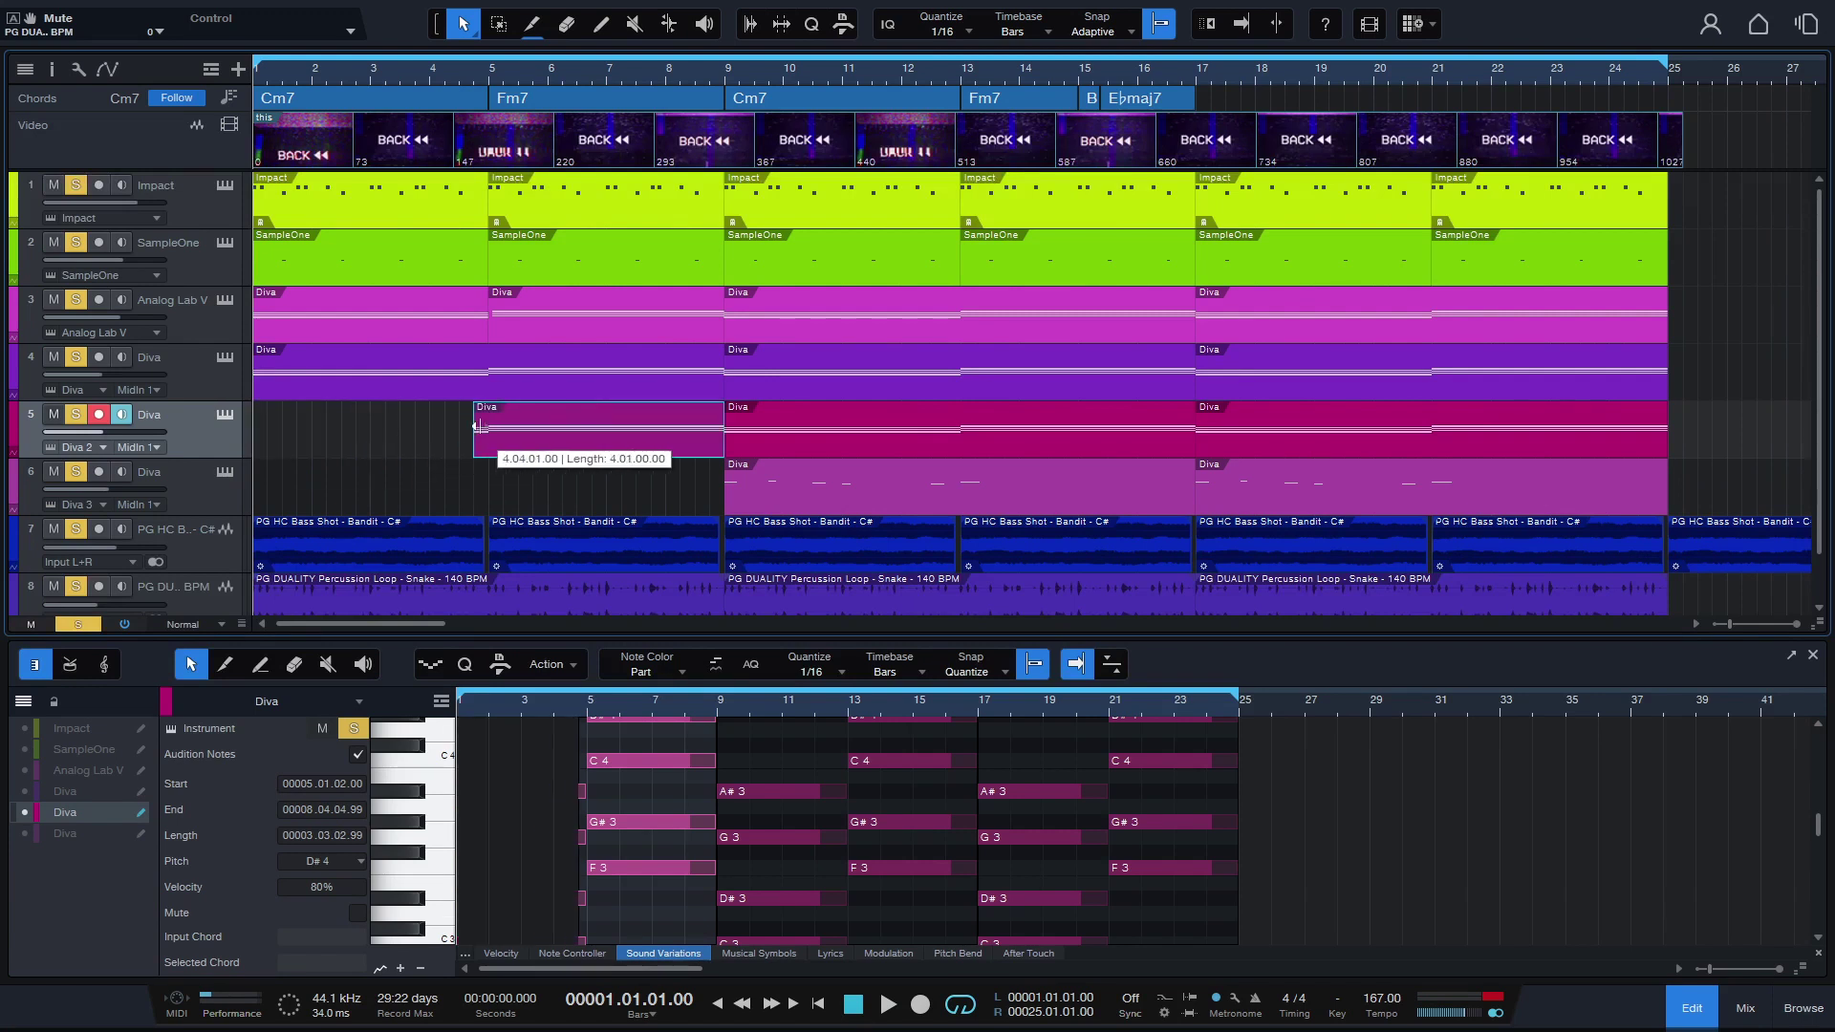
{"action": "left_click_drag", "start_coordinate": [247, 434], "coordinate": [488, 431]}
Widen the track list to show full names and switch to the mixer with F3.
{"action": "left_click", "coordinate": [241, 336]}
{"action": "left_click_drag", "start_coordinate": [248, 317], "coordinate": [514, 330]}
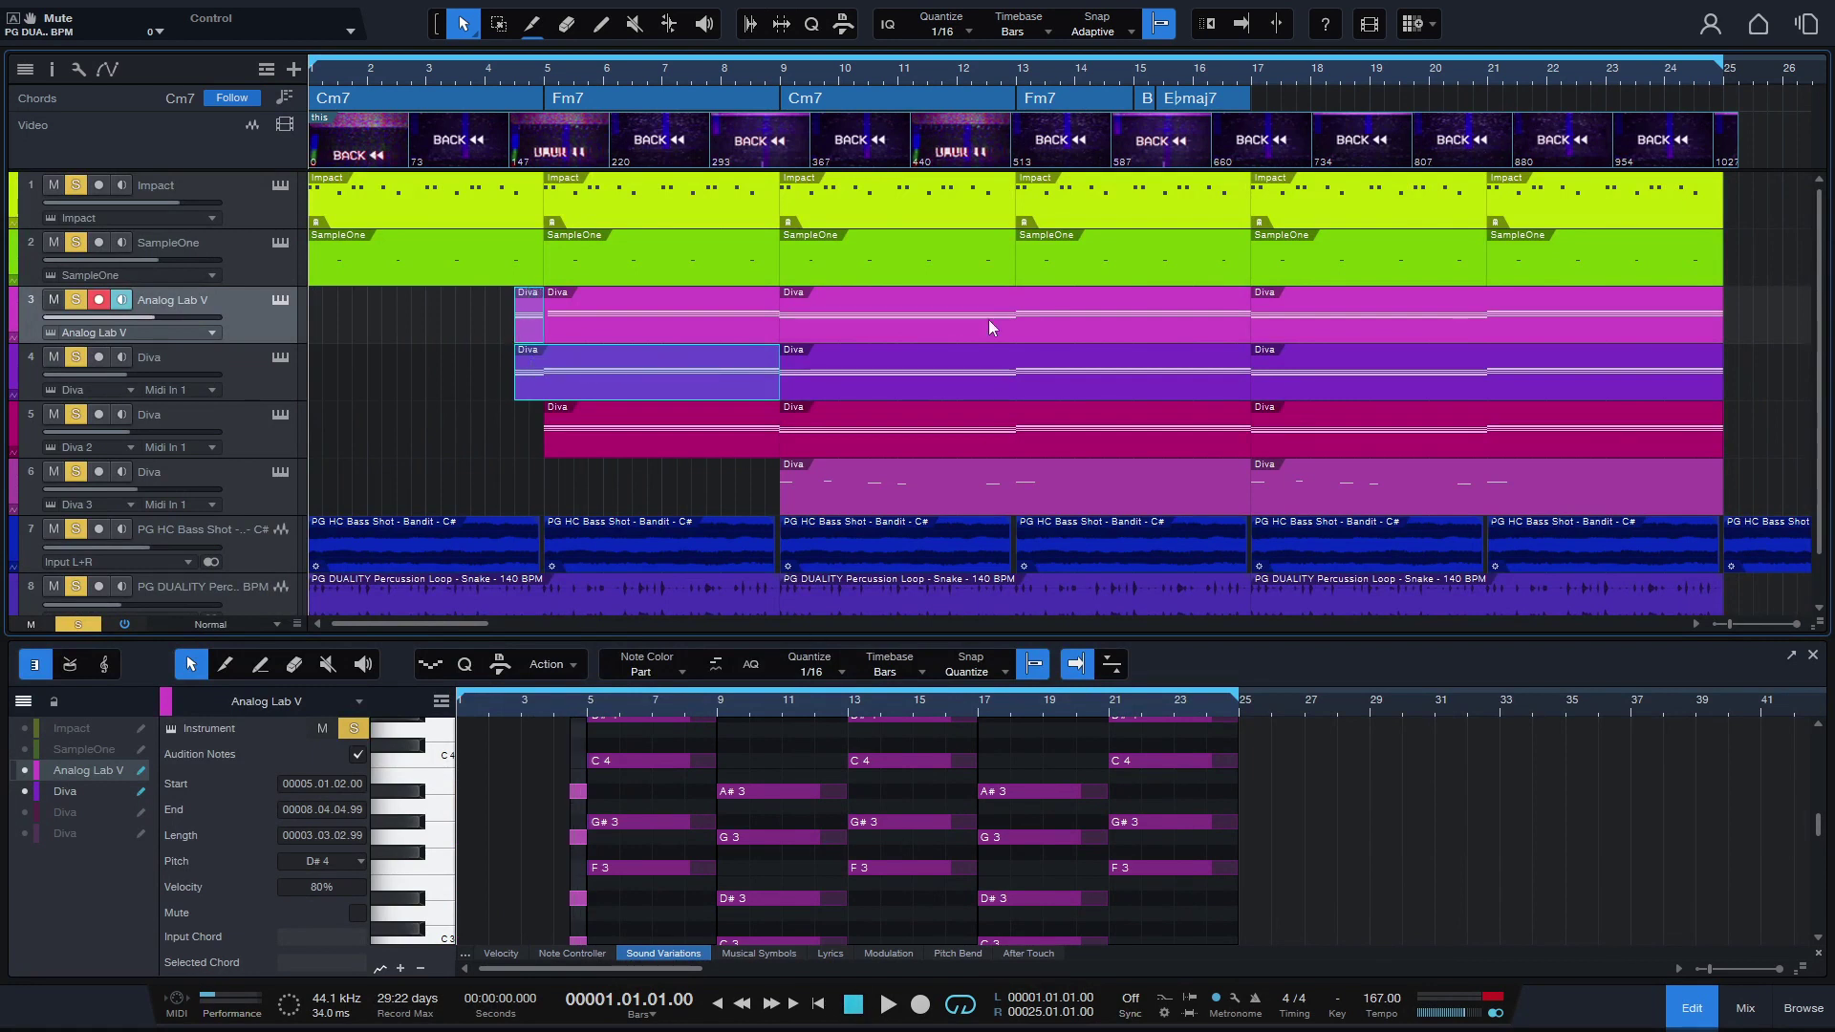
{"action": "key", "text": "F3"}
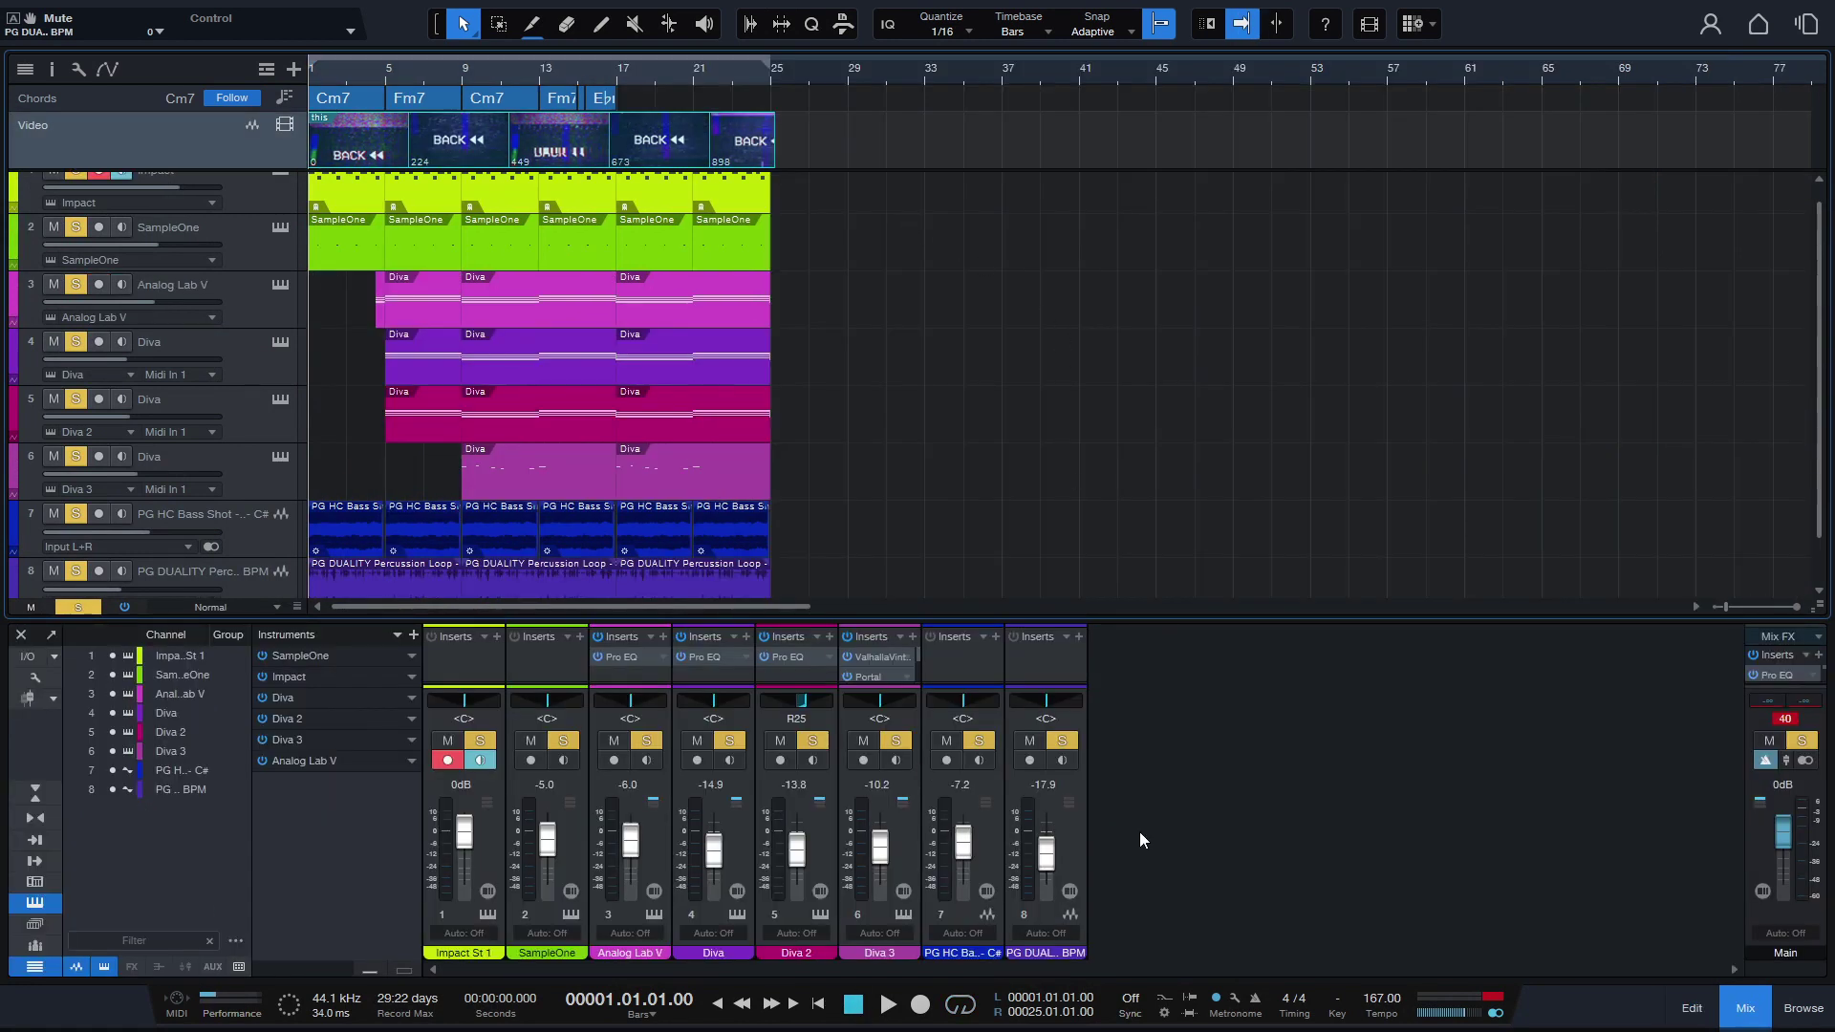
{"action": "left_click", "coordinate": [869, 148]}
{"action": "left_click_drag", "start_coordinate": [983, 153], "coordinate": [611, 148]}
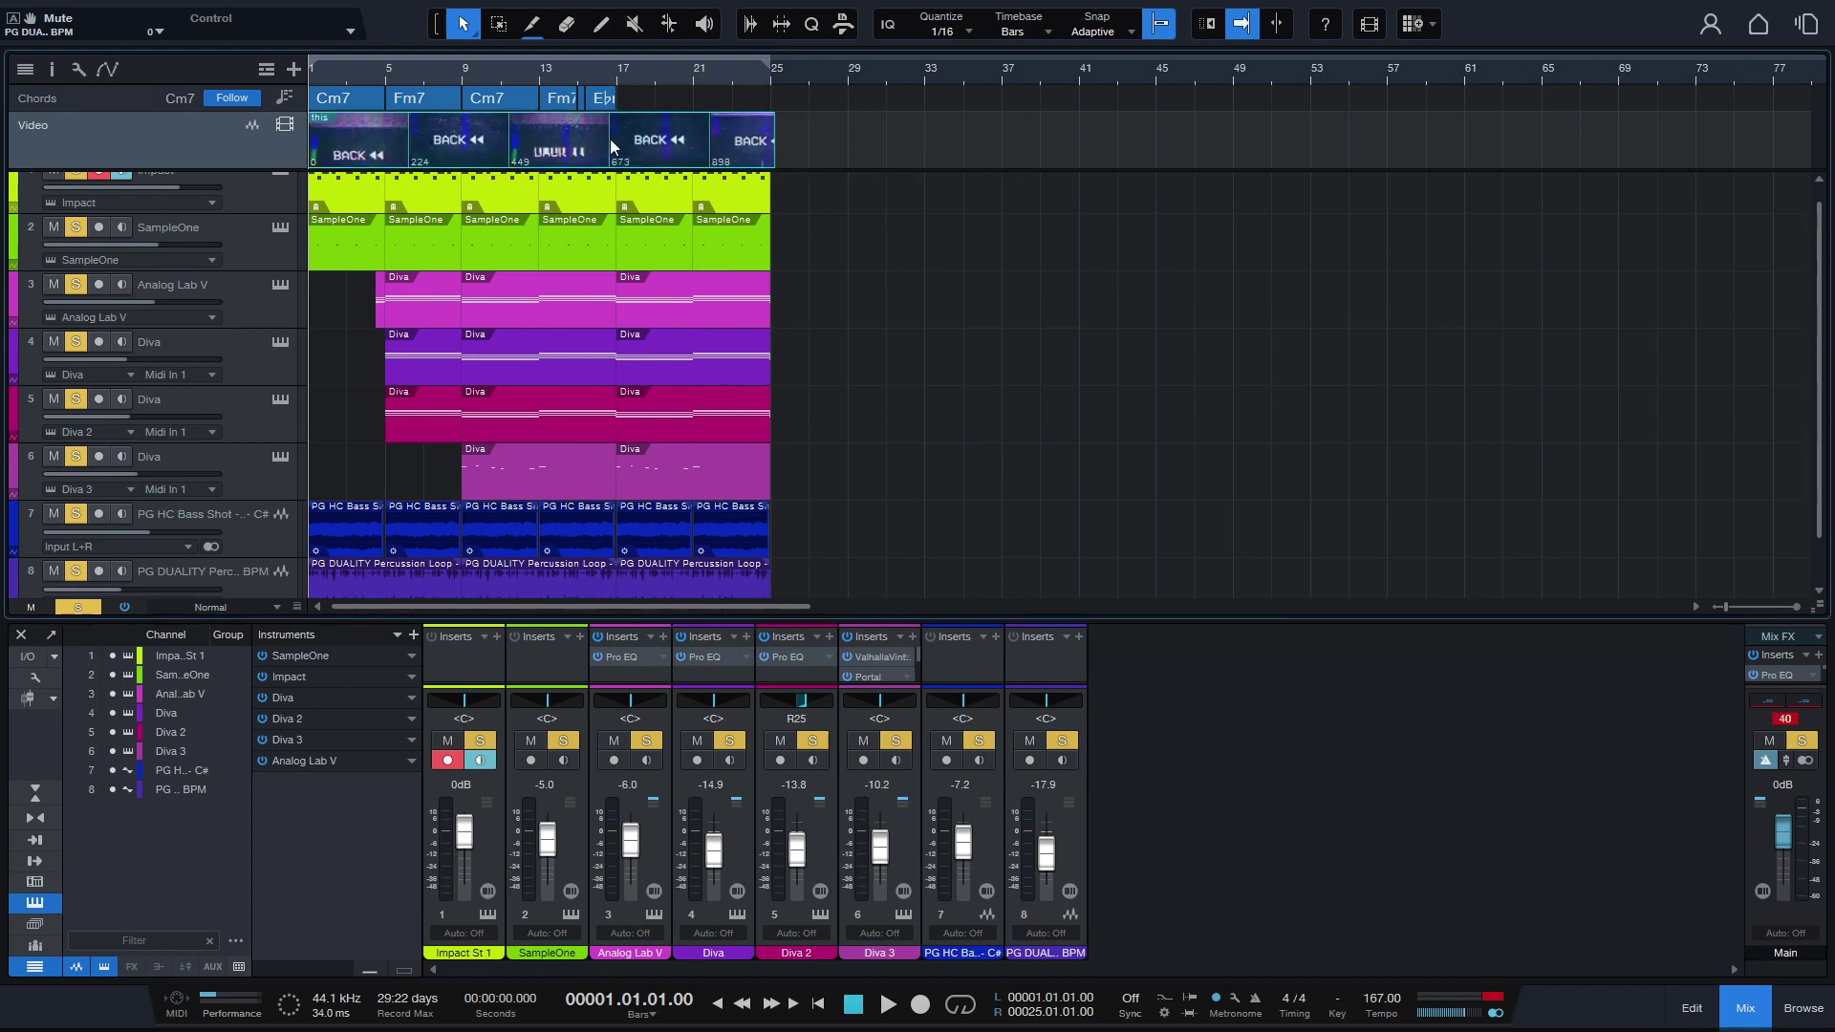